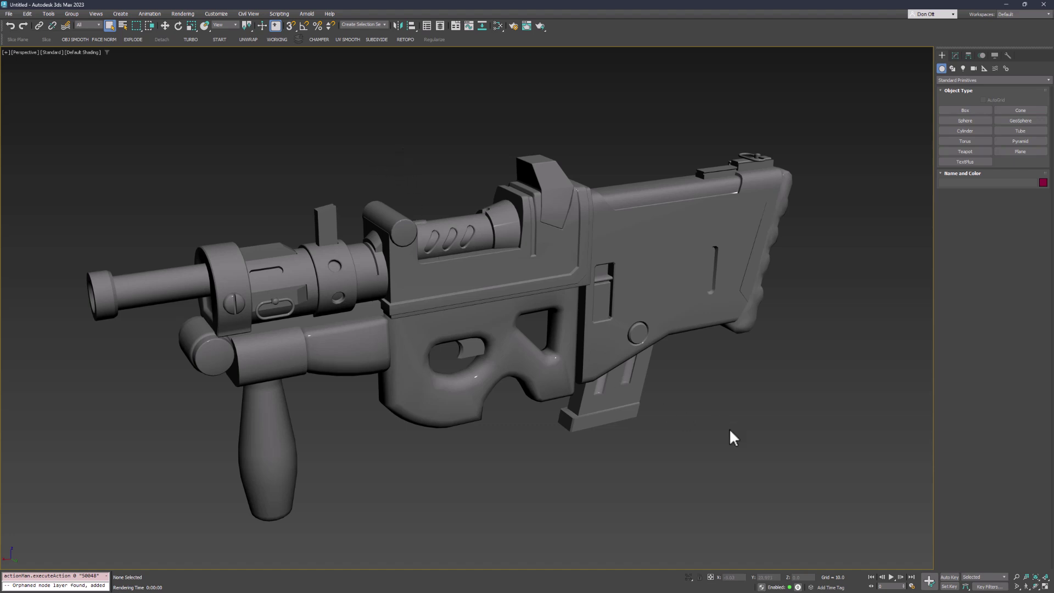
Render the perspective view of the gun for a test and close the rendered image.
left_click(541, 26)
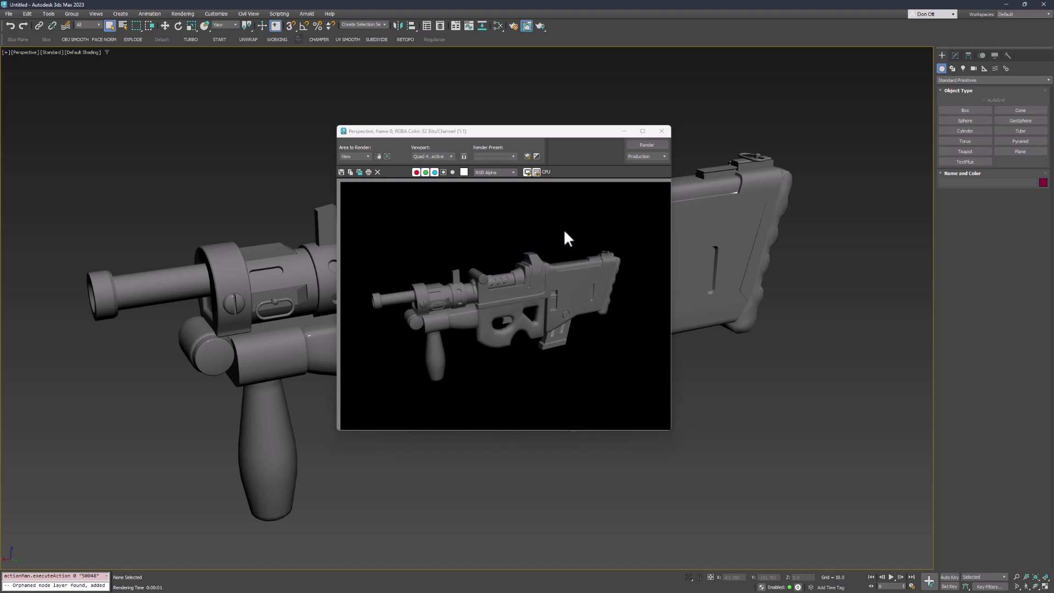
left_click(662, 132)
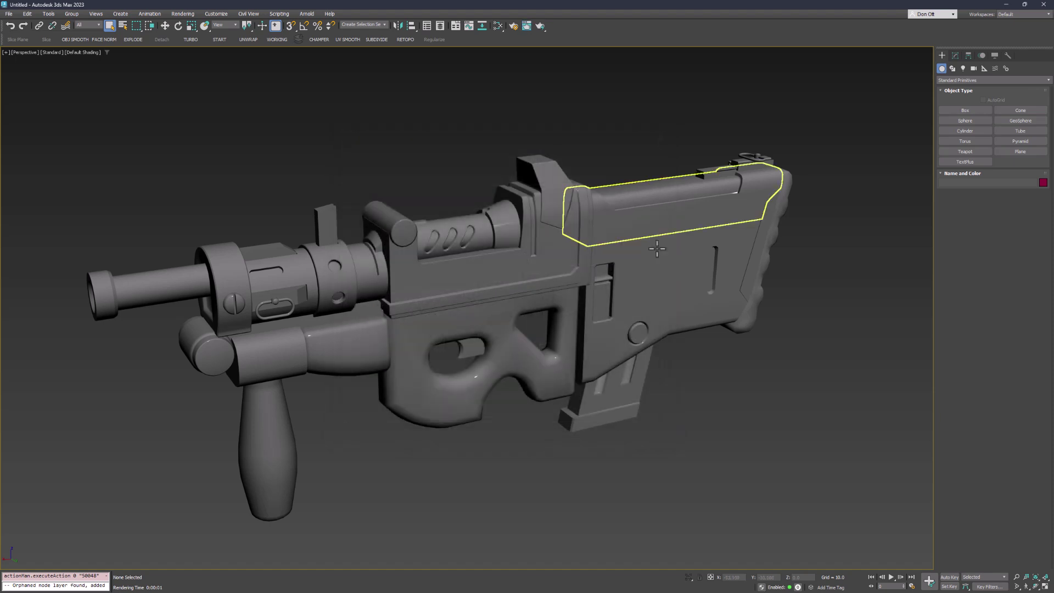
middle_click_drag(566, 508, 544, 509)
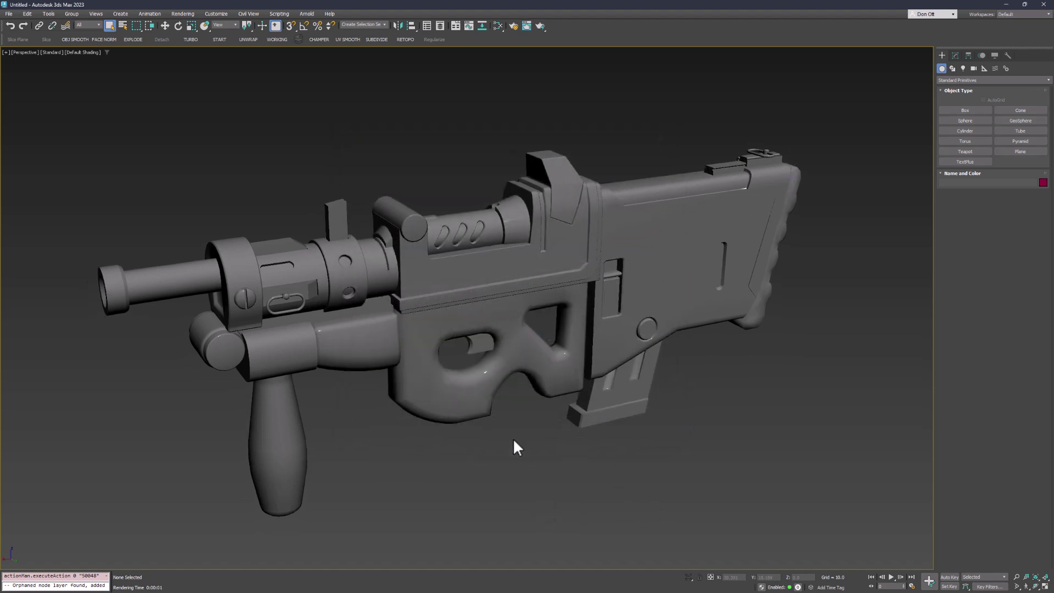
Open the material editor in Compact mode and select the unused 15 - Default material slot.
key("m")
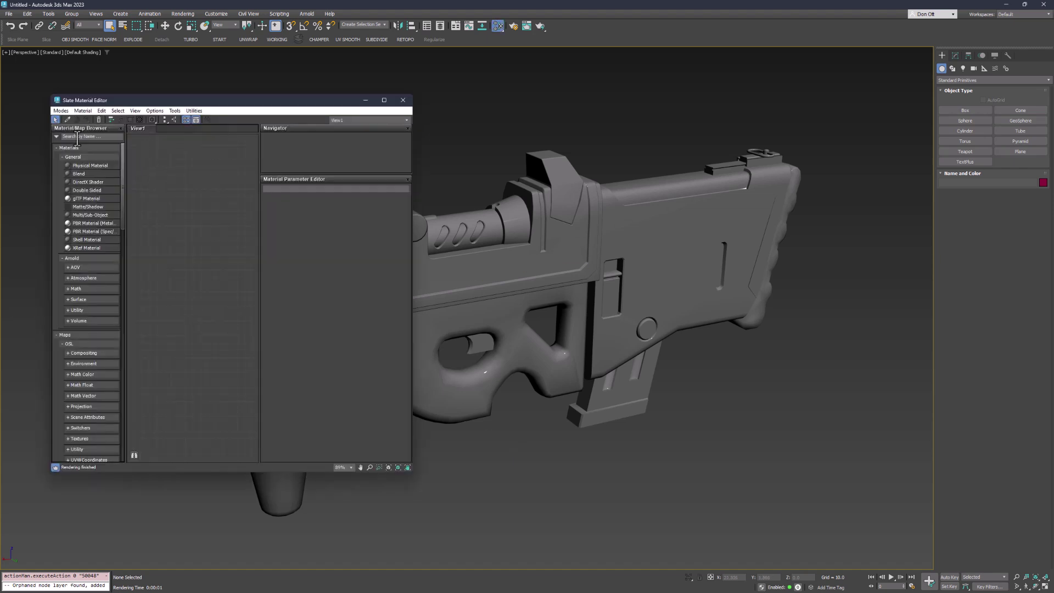
left_click_drag(106, 103, 93, 95)
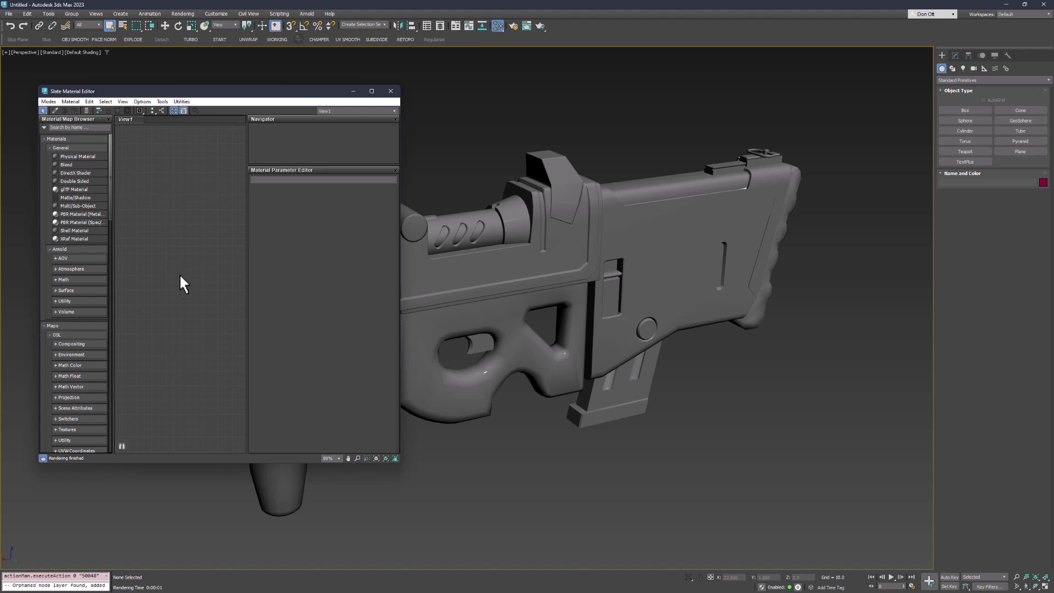
left_click(49, 101)
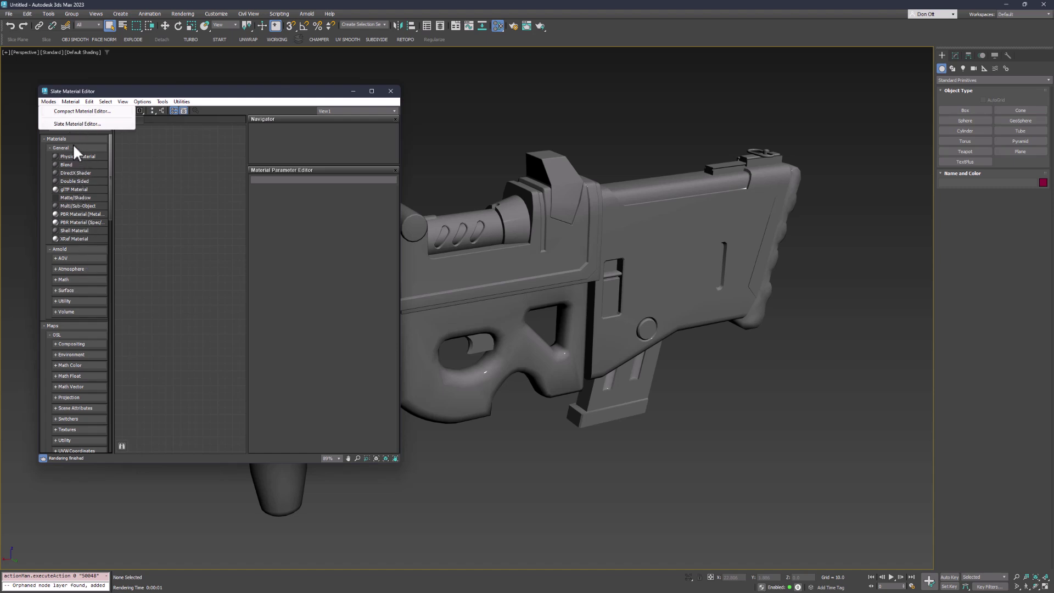
left_click(77, 112)
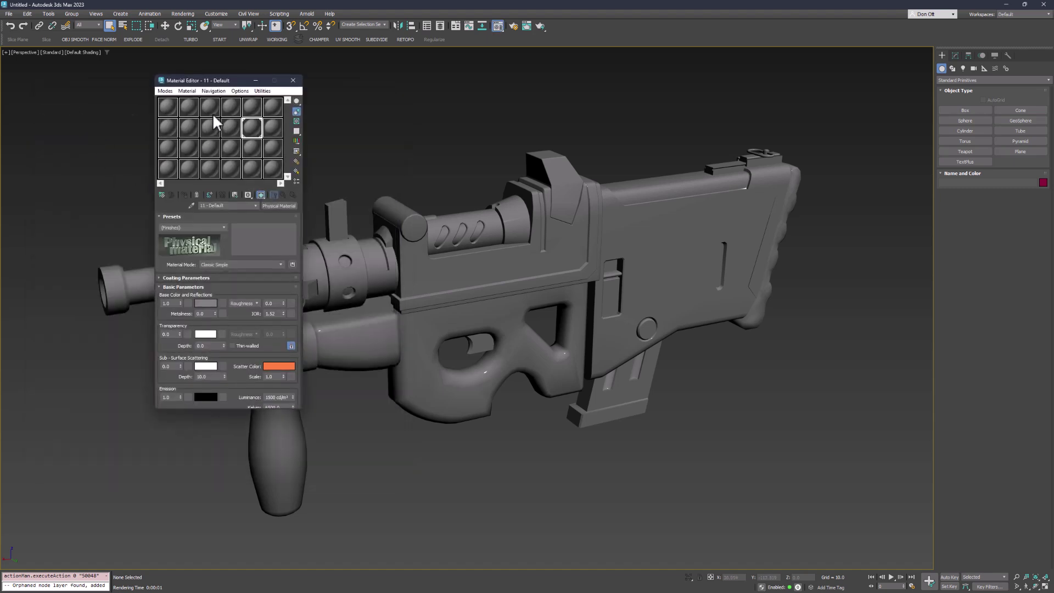
left_click(208, 150)
mouse_move(417, 497)
middle_mouse_down()
mouse_move(407, 497)
mouse_move(412, 513)
middle_mouse_up()
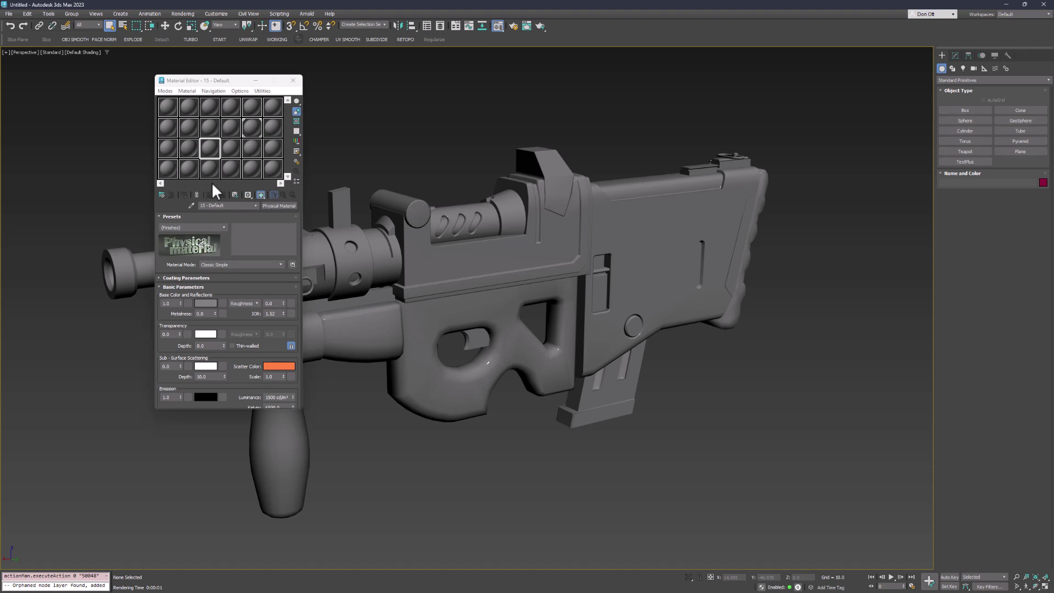
Switch the renderer in the render setup from Arnold to Scanline Renderer.
left_click(512, 26)
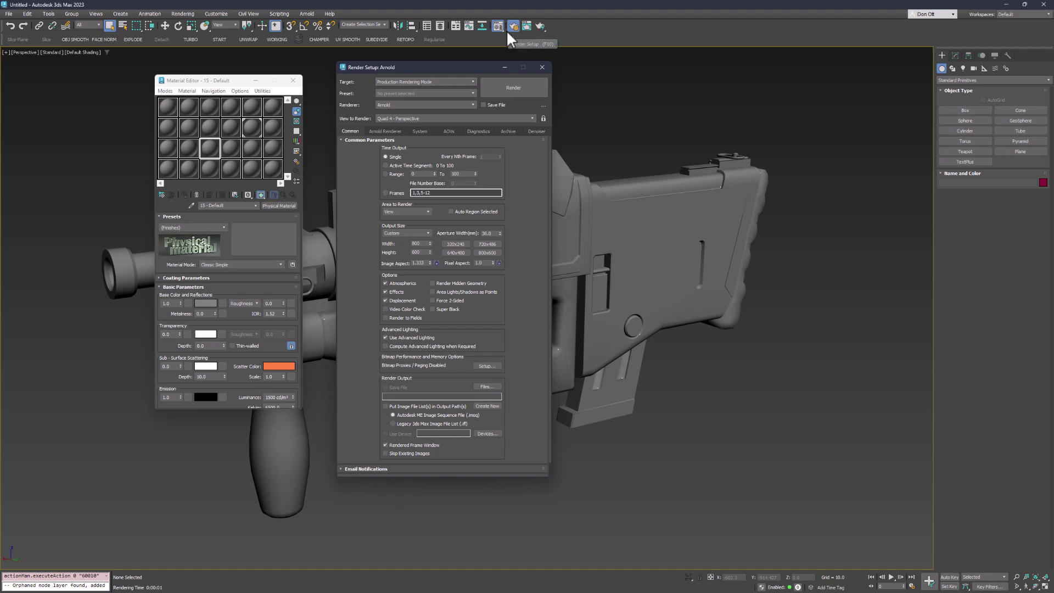
left_click(401, 107)
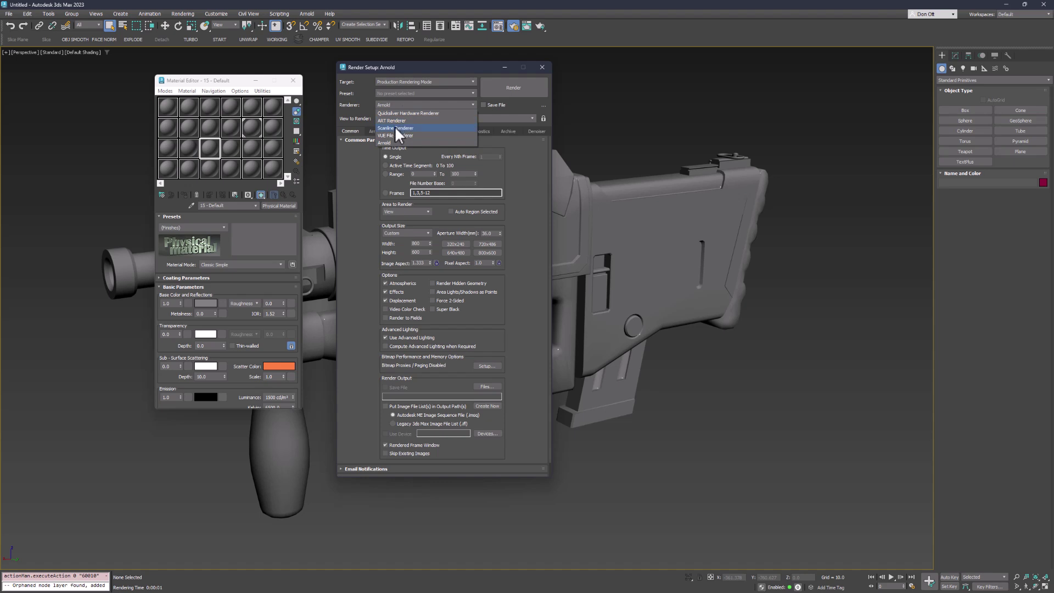
left_click(394, 127)
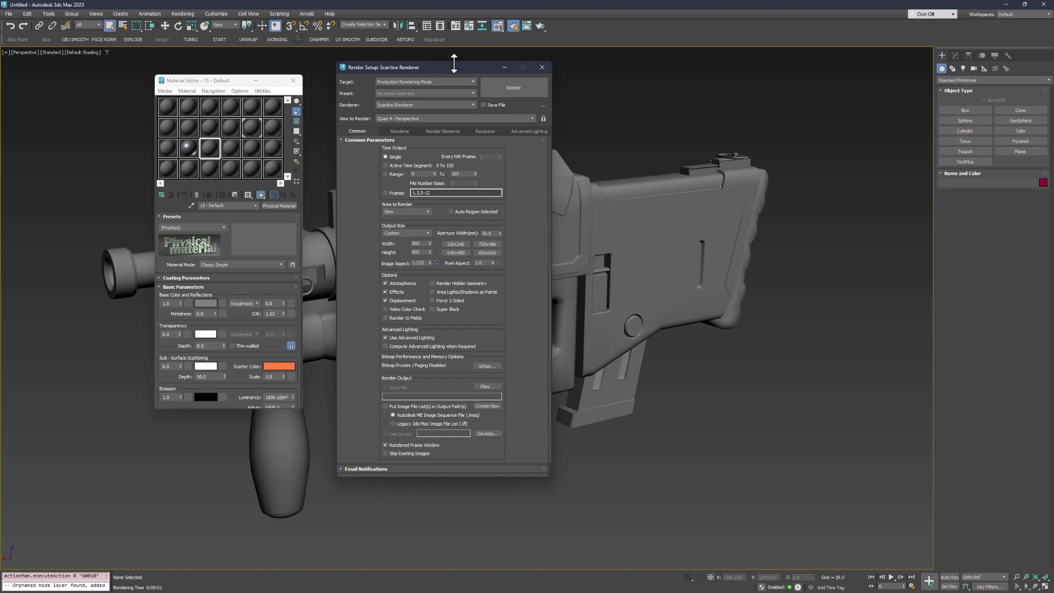
left_click_drag(452, 67, 659, 66)
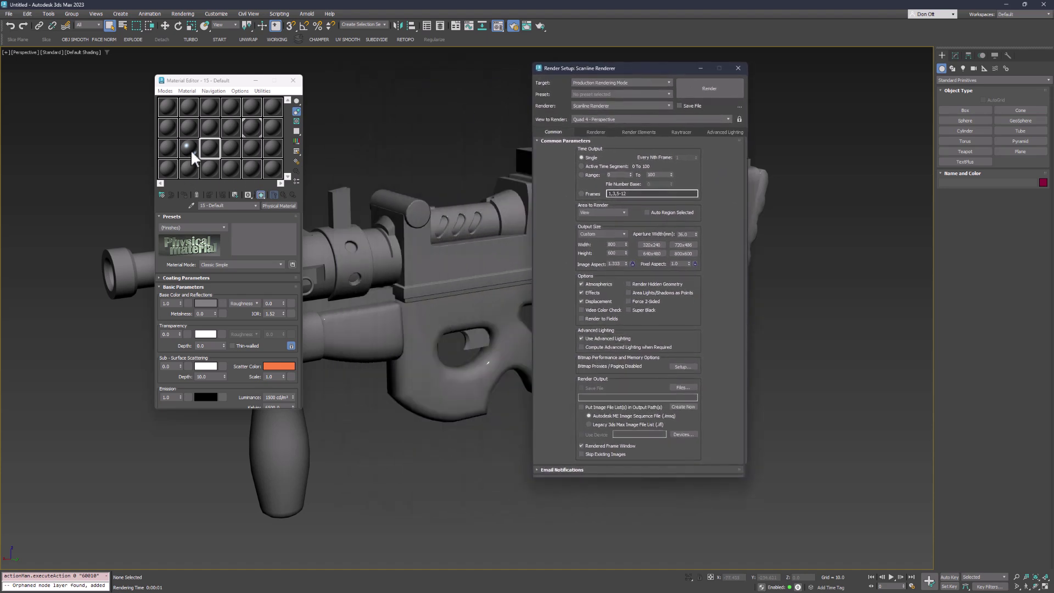
Change the 15 - Default material's type to Standard (Legacy).
left_click(275, 203)
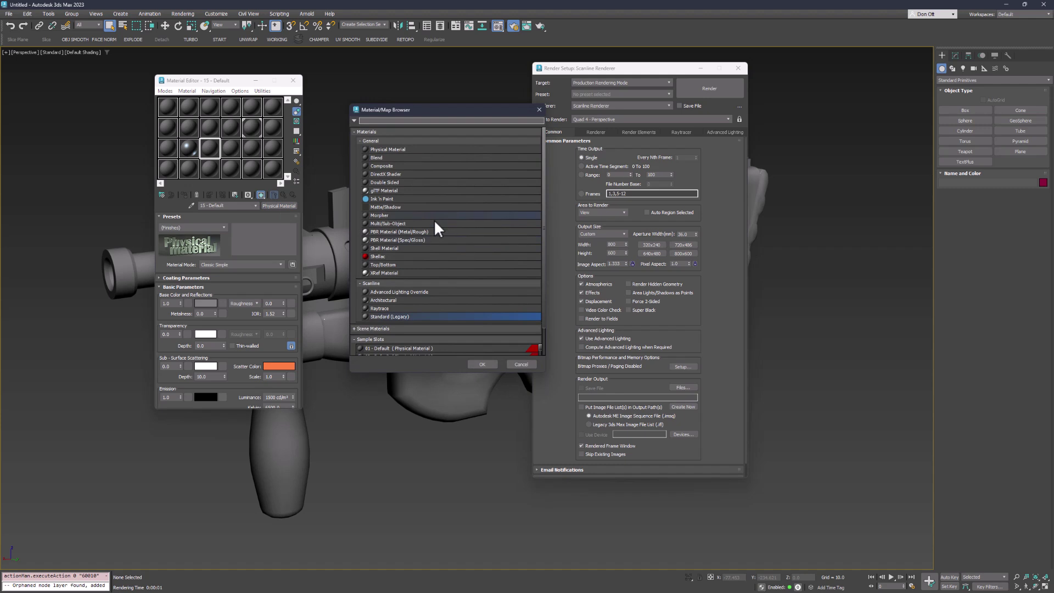
double_click(380, 316)
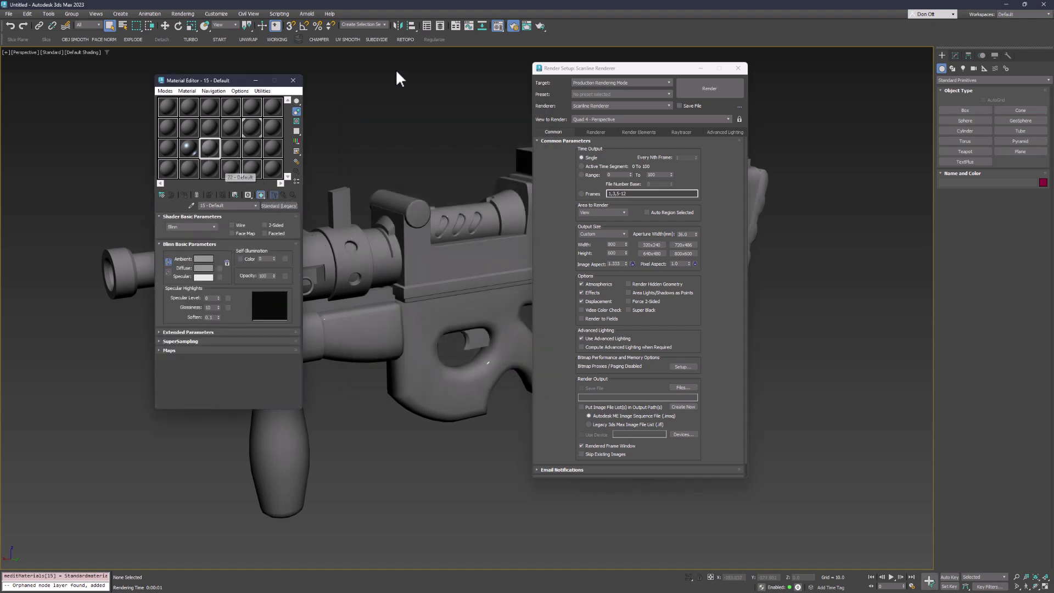
left_click_drag(563, 68, 387, 69)
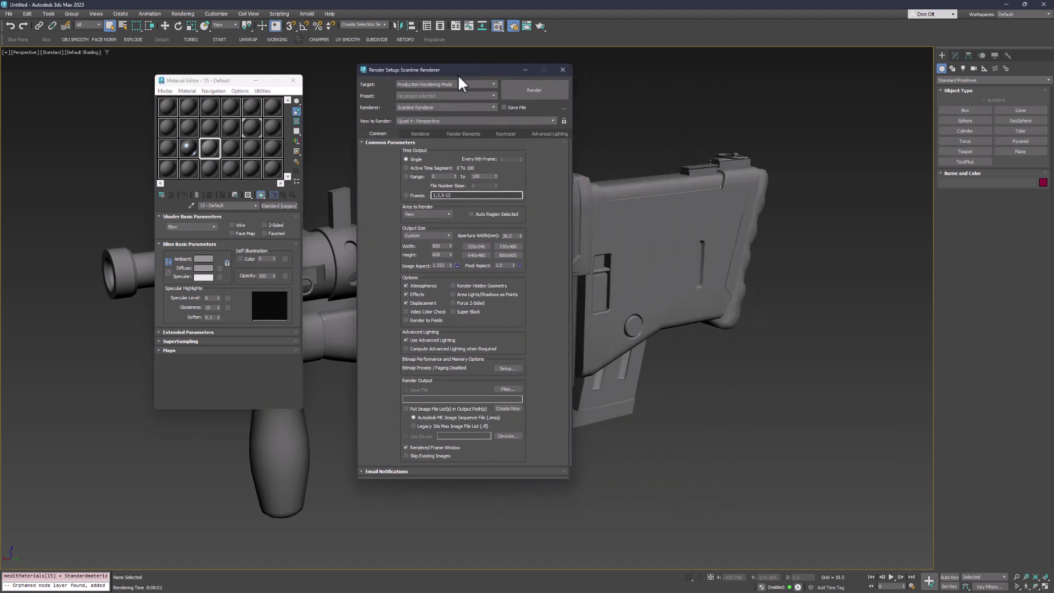
Set the 15 - Default material's diffuse colour to a darker grey.
left_click(206, 147)
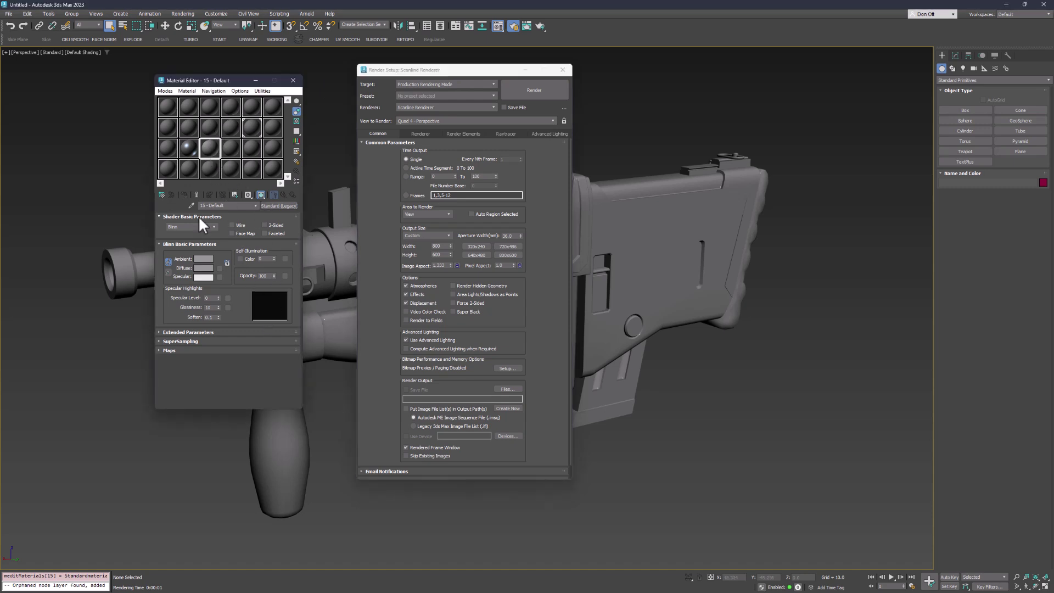
left_click(200, 267)
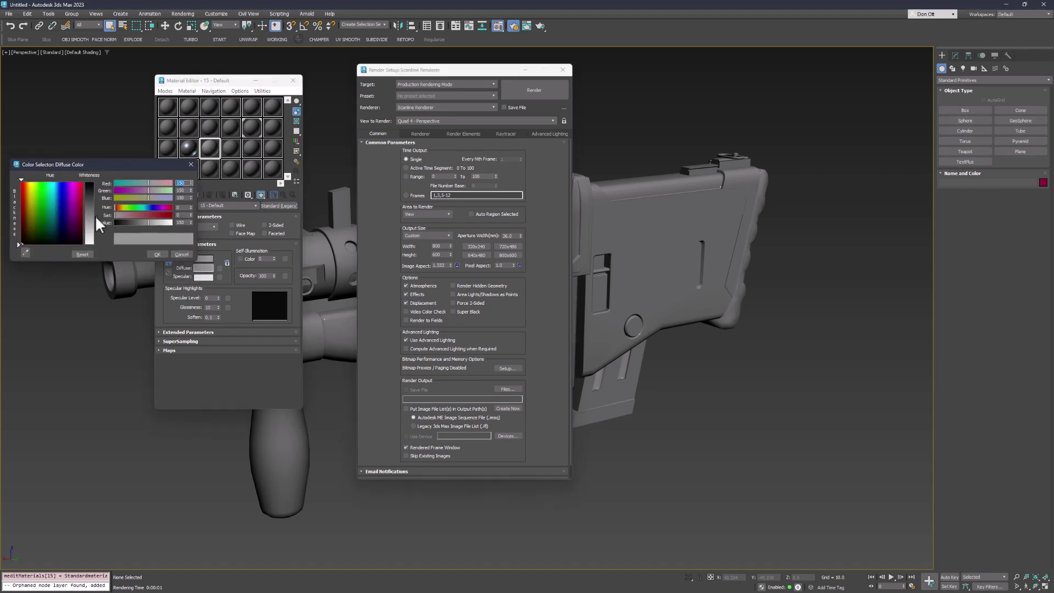
left_click_drag(94, 215, 94, 209)
left_click(155, 255)
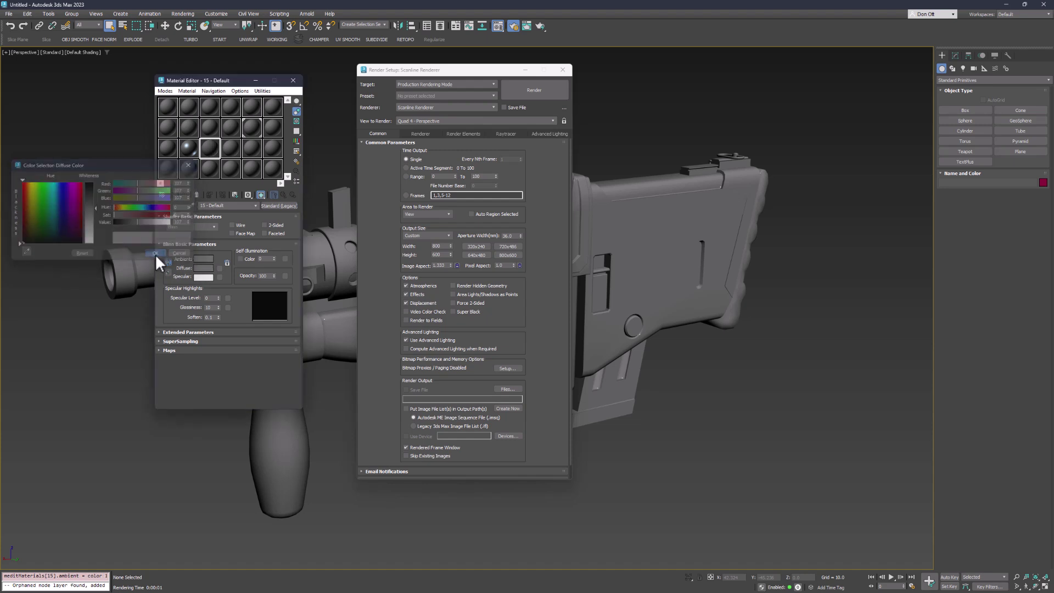
Set the material's specular level to 80 and its glossiness to 30.
double_click(209, 297)
type("80")
key("Return")
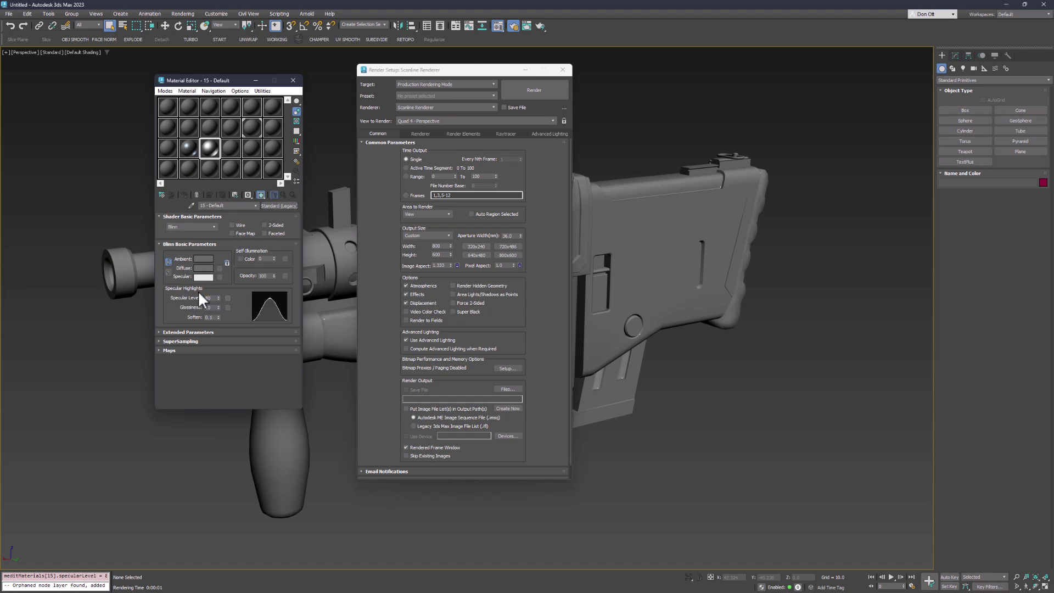
type("30")
key("Return")
Select all gun objects and assign the 15 - Default material to them.
key("ctrl+a")
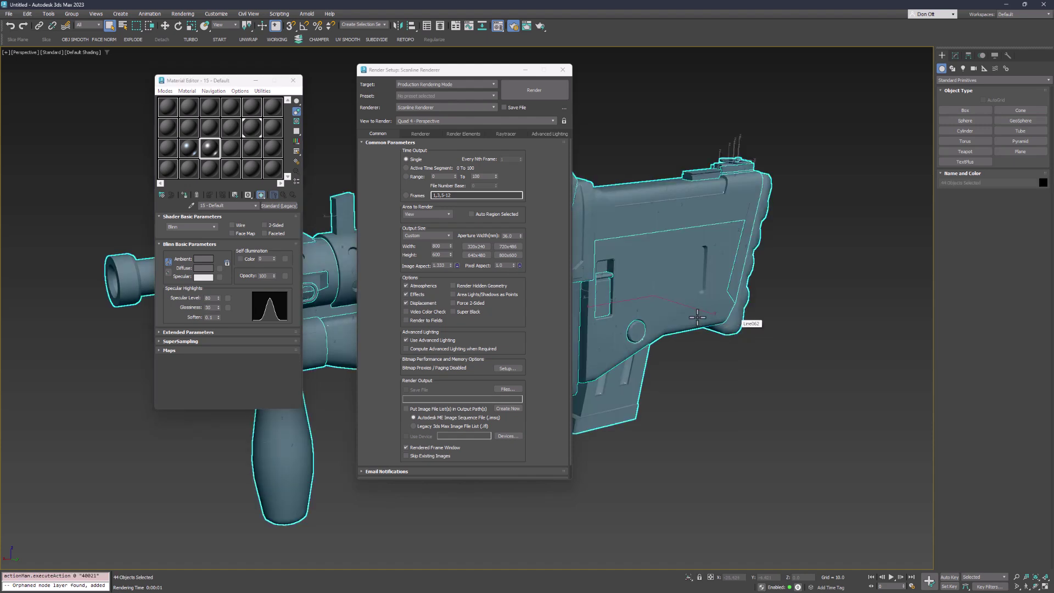
left_click(183, 193)
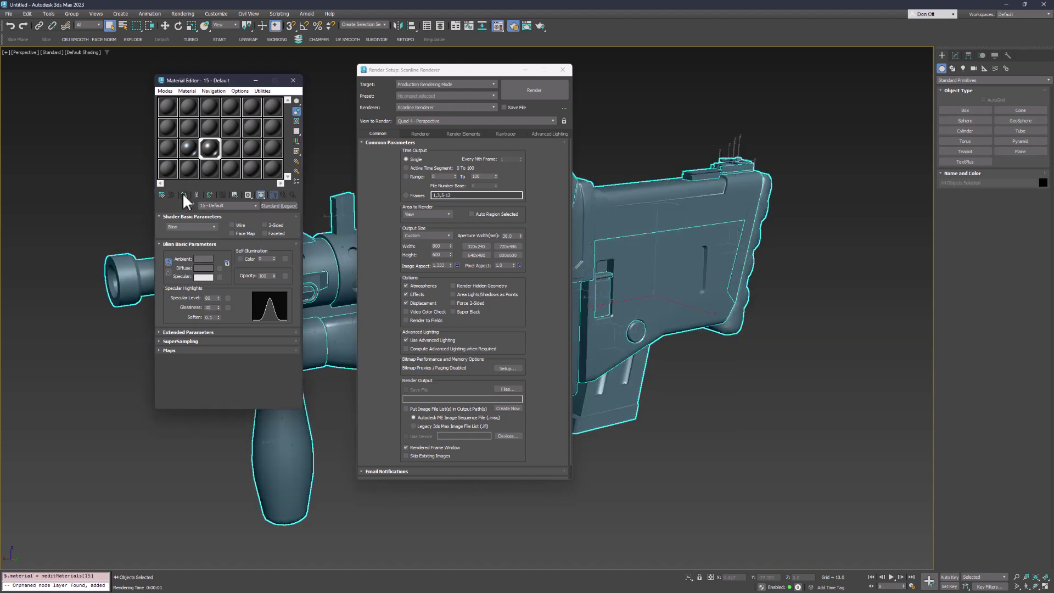
left_click_drag(434, 74, 738, 87)
middle_click_drag(469, 328, 498, 345, "alt")
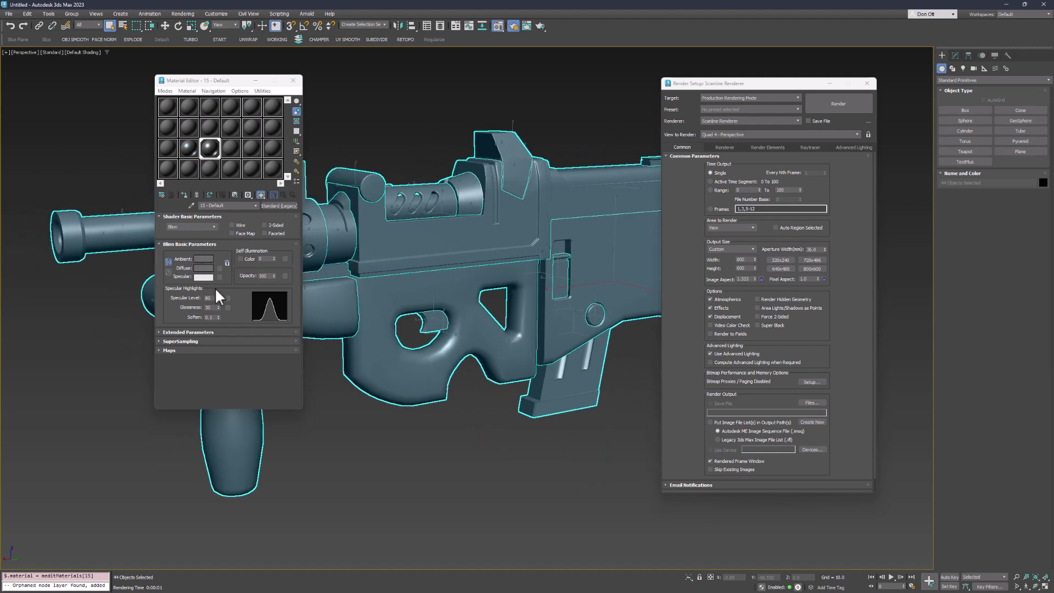
Try a glossiness of 78 on the gun material and settle on 34.
left_click(219, 306)
left_click_drag(219, 307, 220, 283)
middle_click_drag(453, 393, 453, 391, "alt")
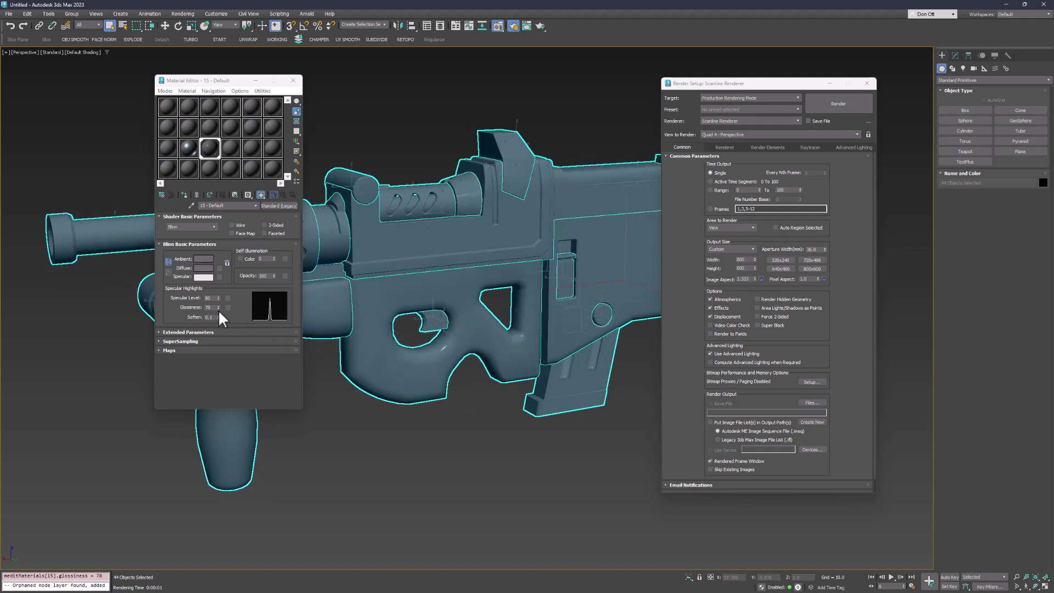
left_click_drag(219, 308, 222, 327)
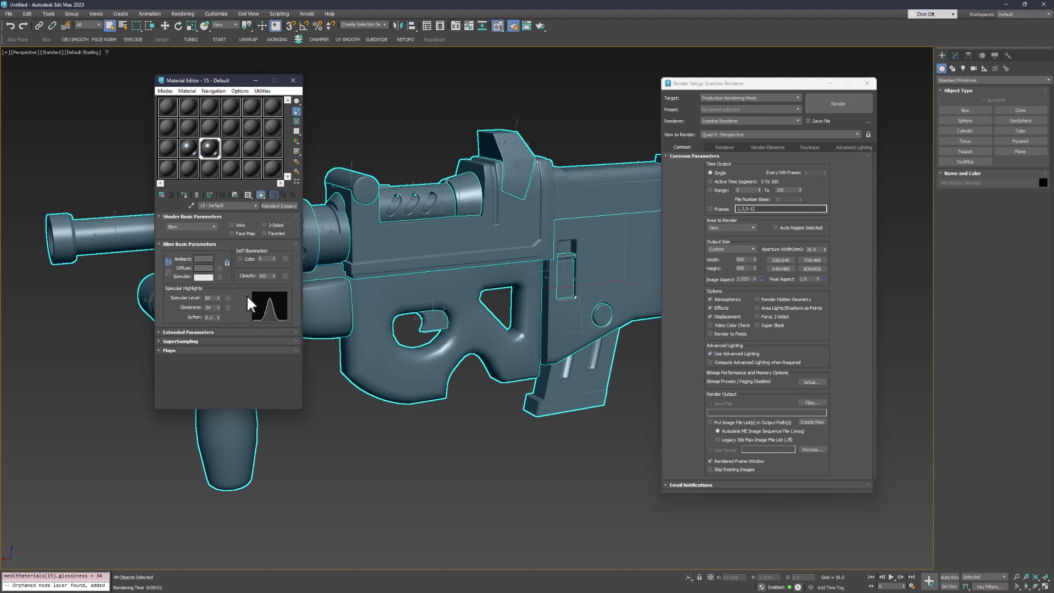
Try a much higher specular level on the gun material and reset it to 80.
left_click_drag(218, 297, 227, 217)
left_click_drag(217, 297, 208, 249)
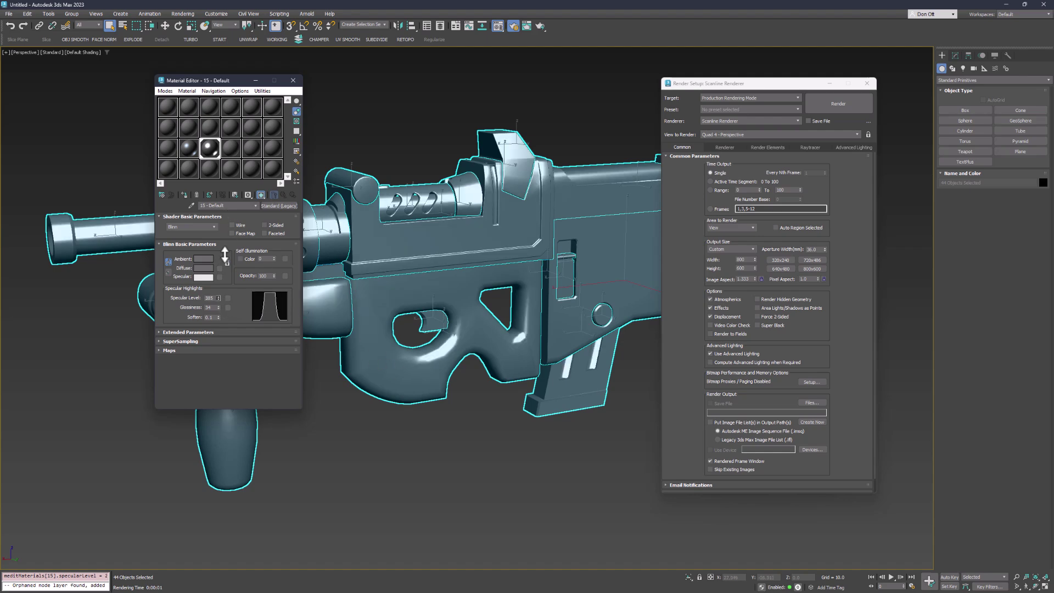
mouse_move(451, 422)
middle_mouse_down("alt")
mouse_move(454, 402)
mouse_move(456, 447)
mouse_move(456, 430)
middle_mouse_up("alt")
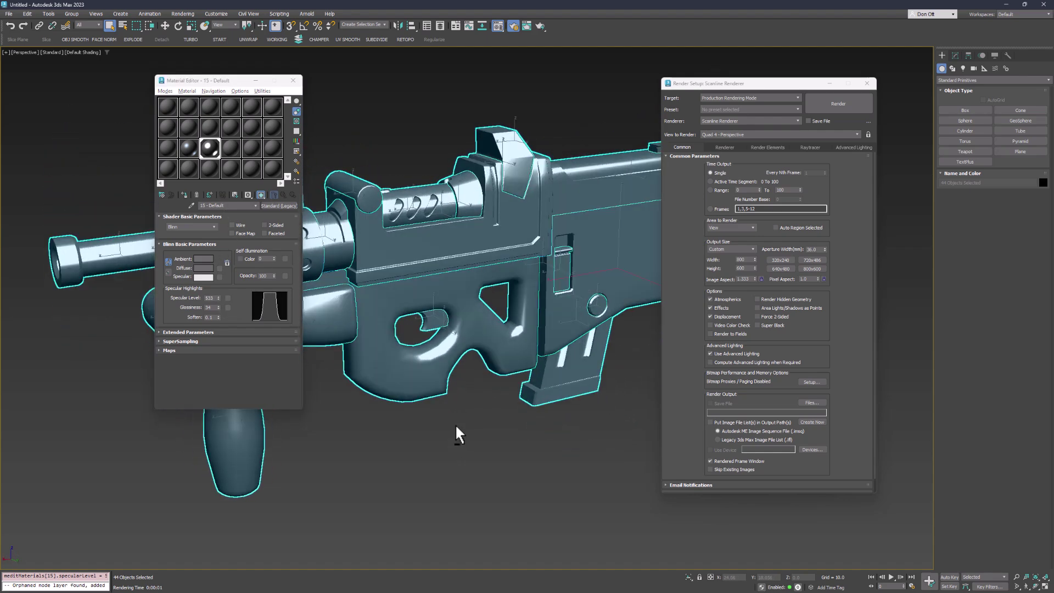
double_click(210, 297)
type("80")
key("Return")
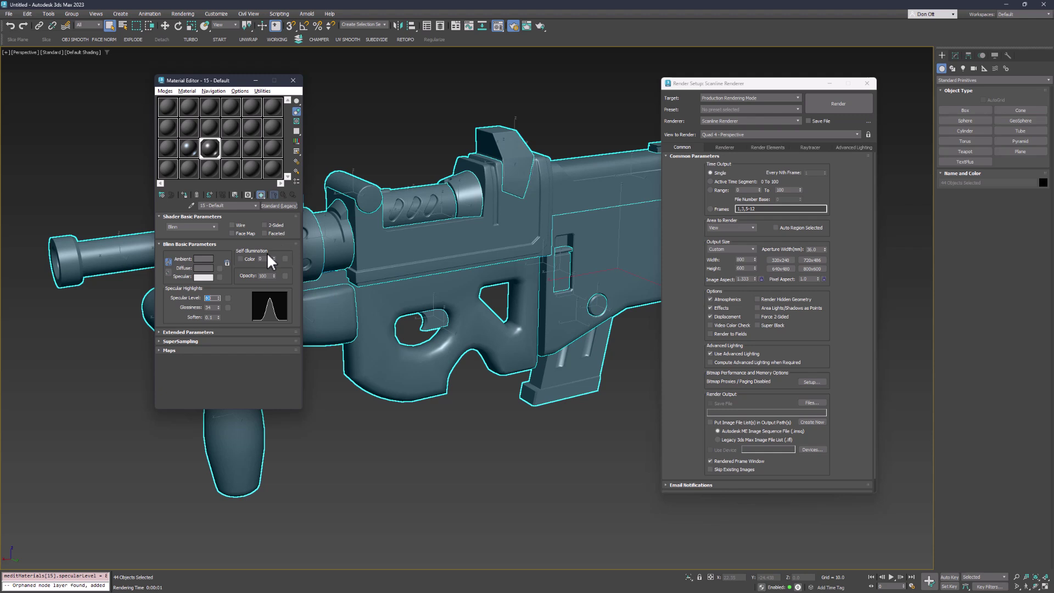
Set the gun material's specular colour to a light warm tan after trying a light blue tint.
left_click(209, 278)
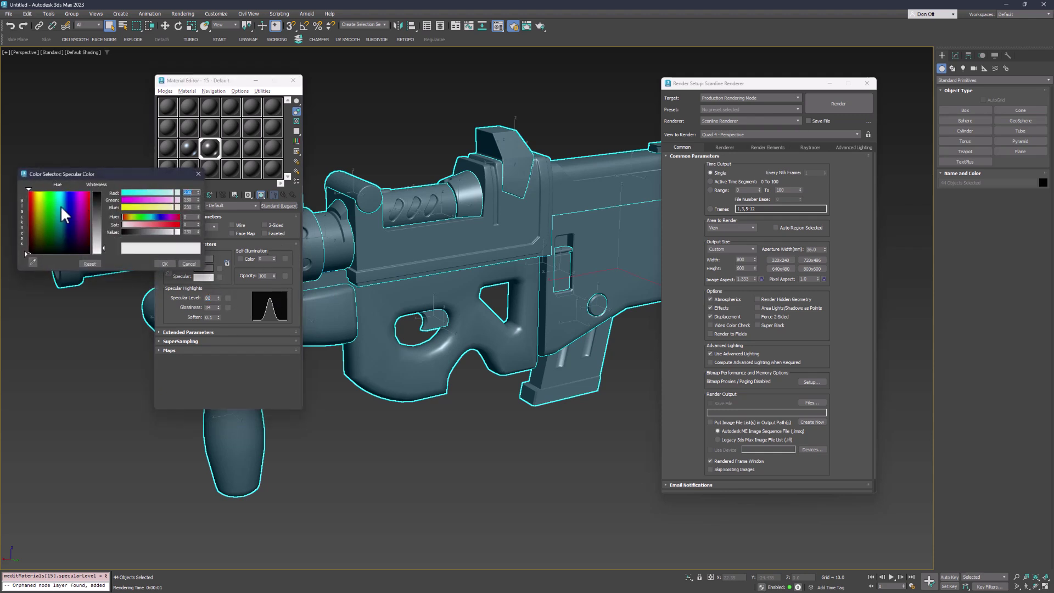
left_click(65, 214)
left_click_drag(100, 248, 99, 236)
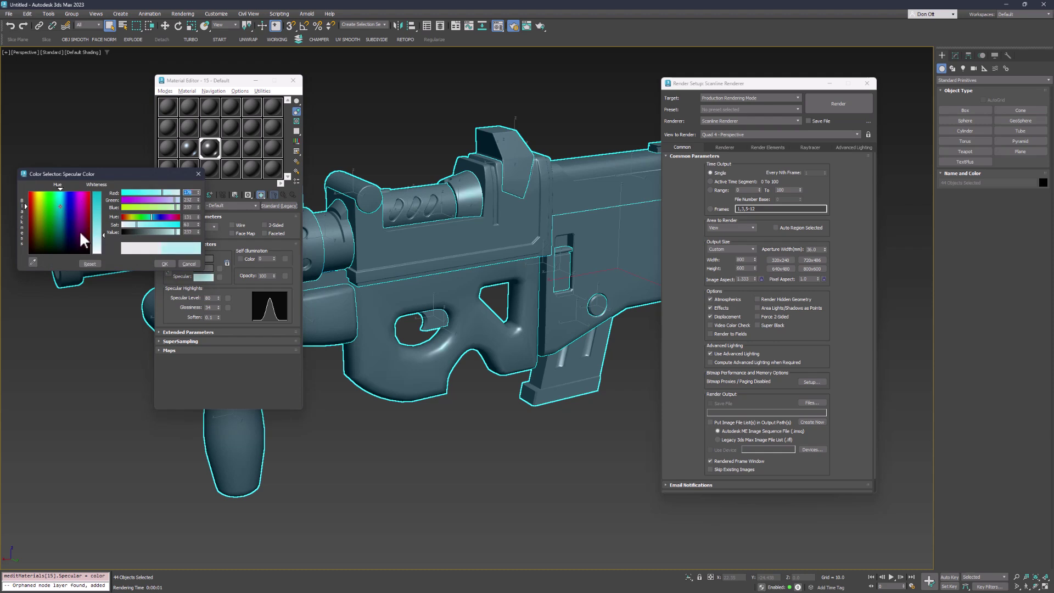
left_click(34, 210)
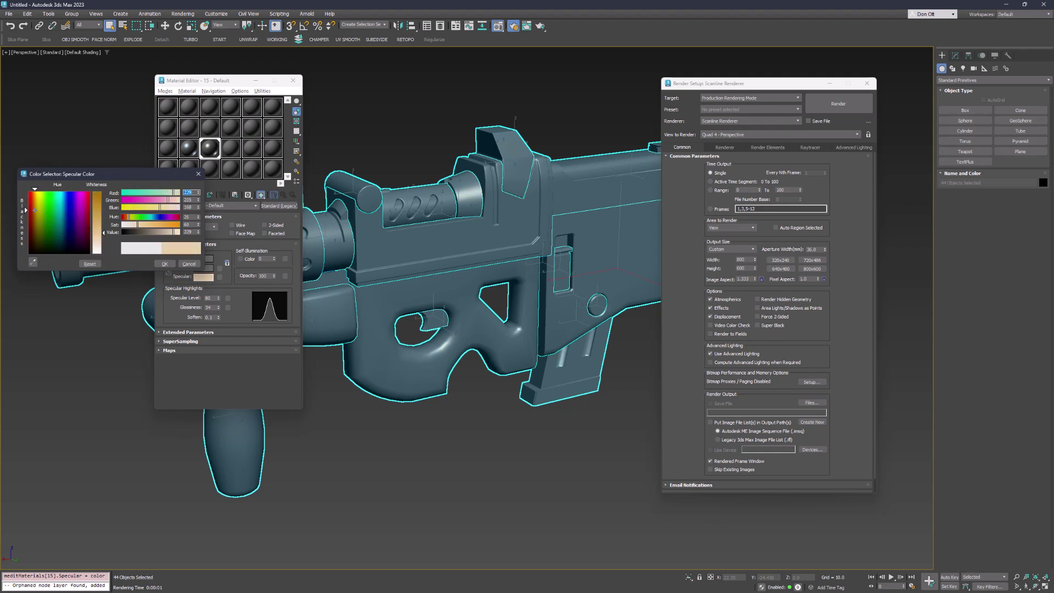
left_click(164, 264)
Close the material editor, render the perspective view with the assigned material and close the rendered image.
middle_click_drag(417, 363, 464, 359)
left_click(293, 80)
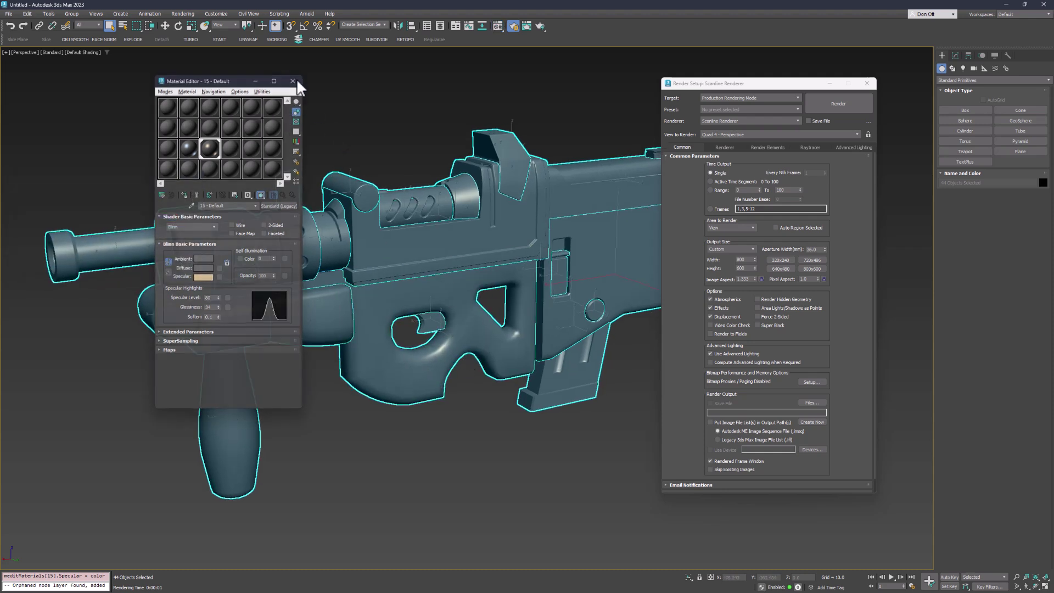
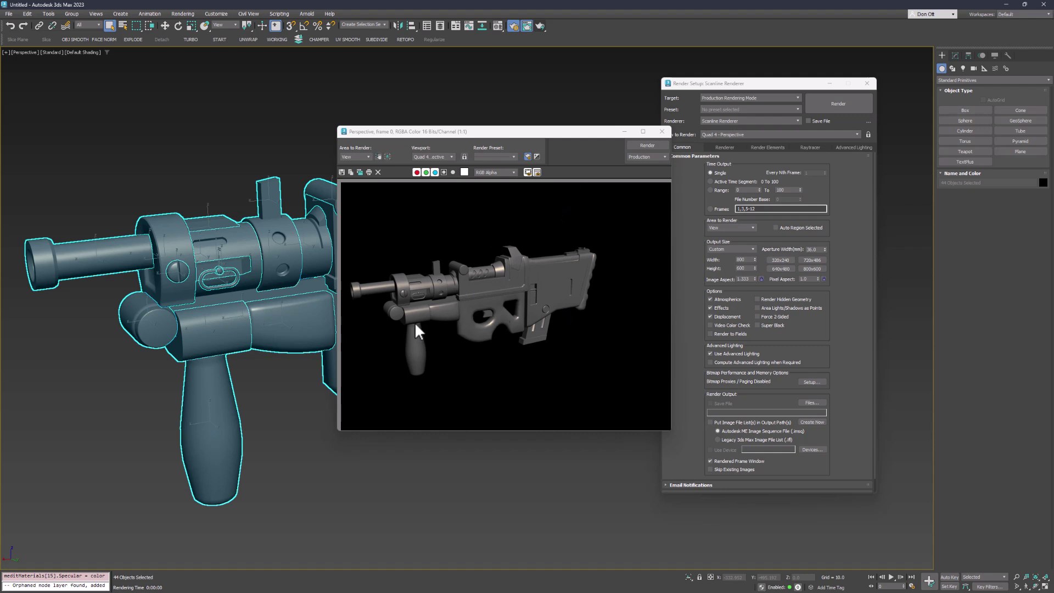
left_click(662, 131)
Set the environment background colour to mid grey (RGB 94, 94, 94) and close the environment settings.
middle_click_drag(377, 428, 407, 454)
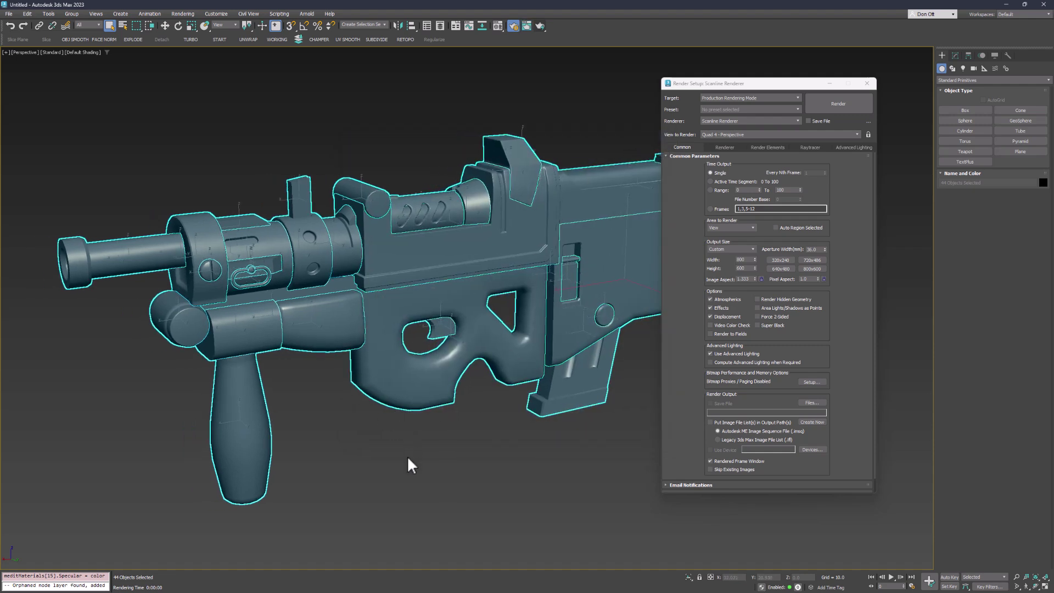
key("8")
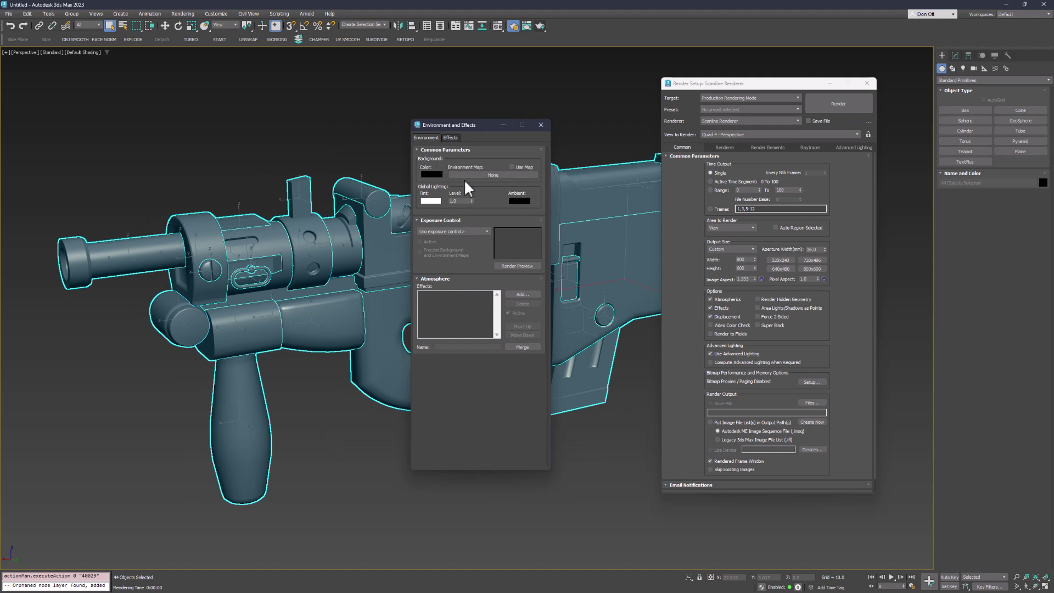
left_click(431, 174)
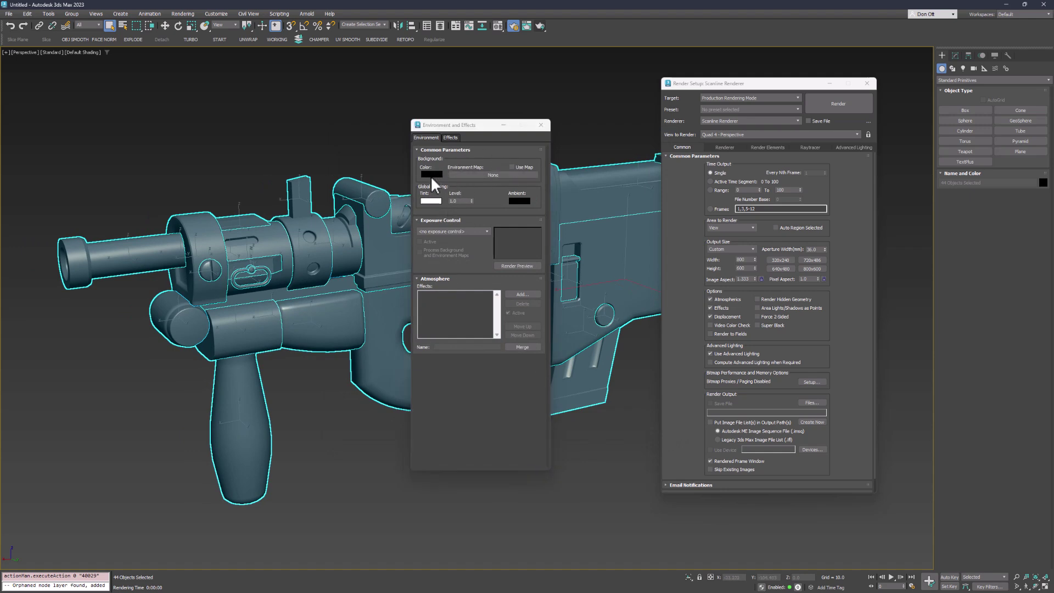
left_click_drag(320, 101, 319, 111)
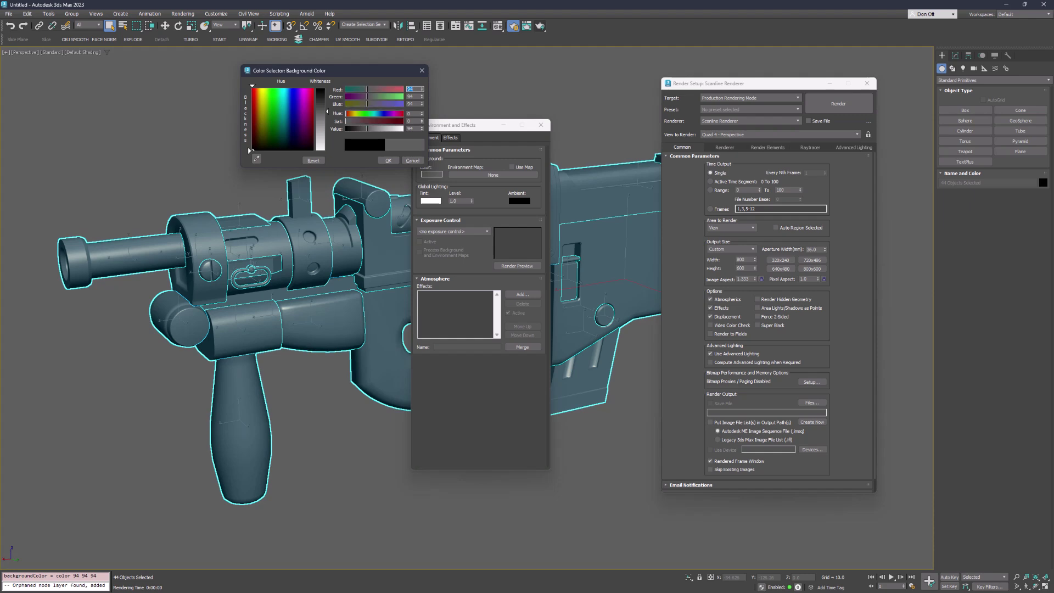
left_click(389, 160)
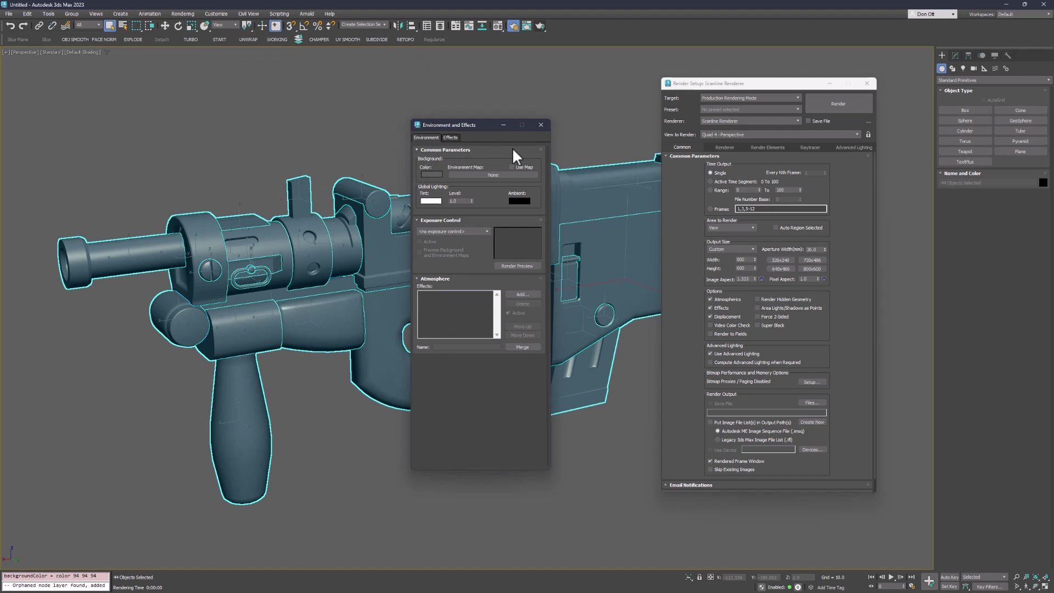
left_click(540, 125)
Show the safe frame in the perspective view and fit the whole gun inside it, moving the render settings window aside.
left_click_drag(732, 84, 682, 82)
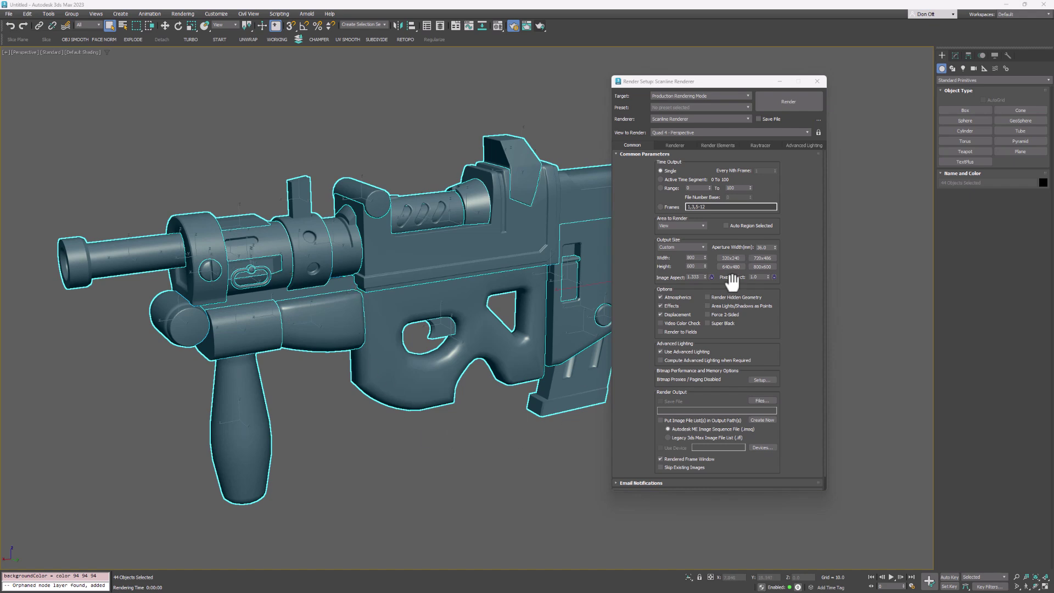
middle_click_drag(407, 411, 466, 406)
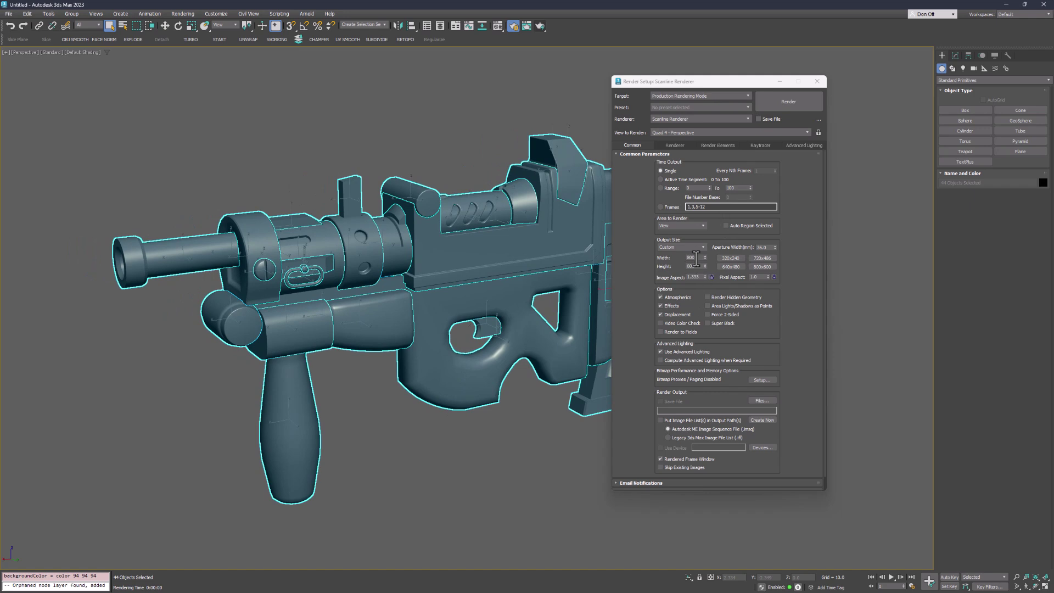
middle_click_drag(211, 415, 243, 404)
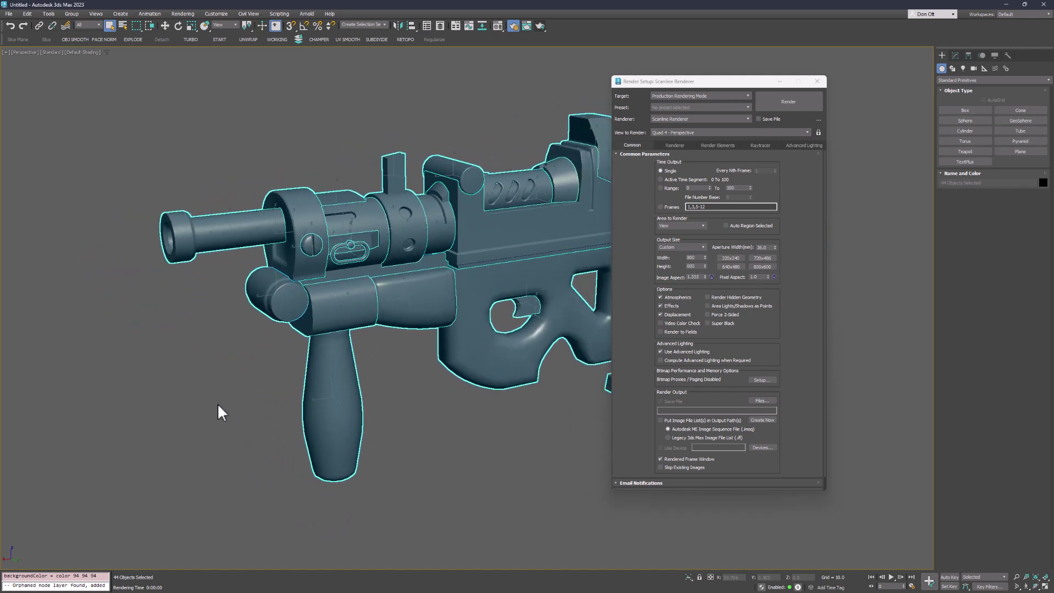
key("shift+f")
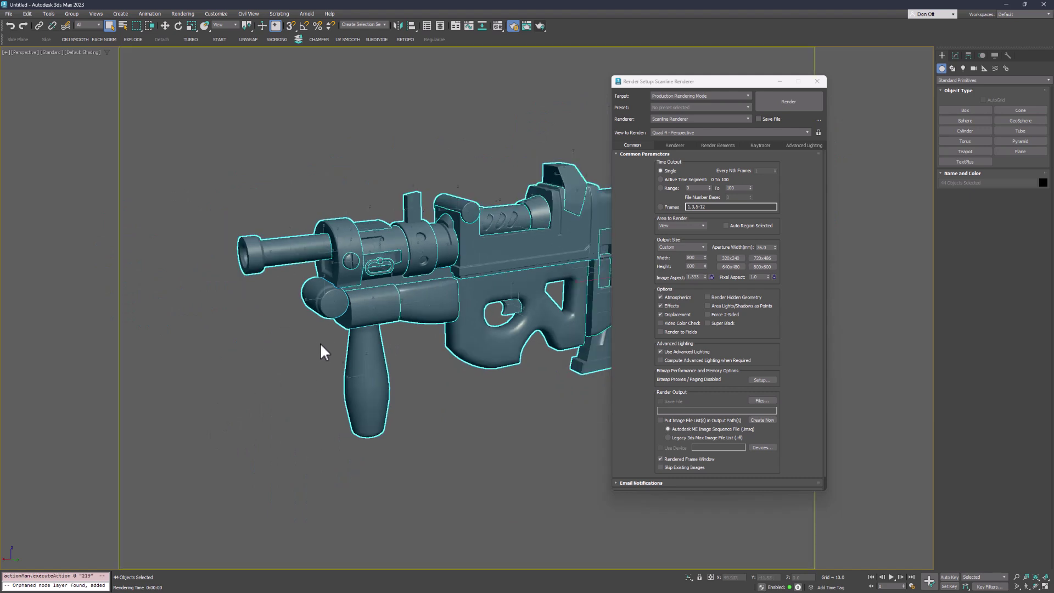
middle_click_drag(317, 346, 313, 352)
left_click_drag(685, 81, 877, 155)
middle_click_drag(490, 345, 486, 348)
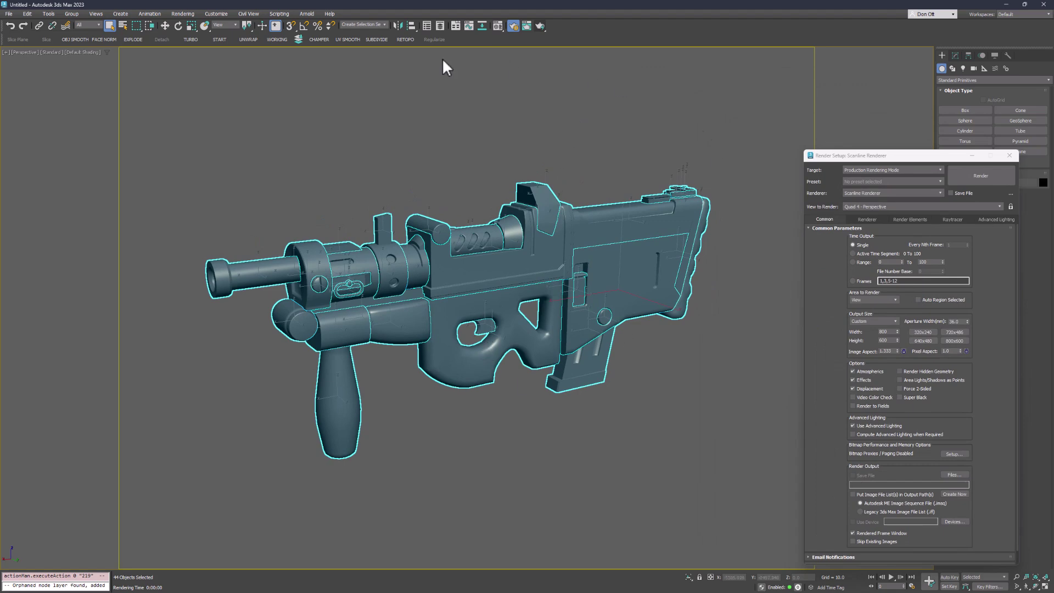
middle_click_drag(186, 363, 544, 420, "alt")
Set the render output width to 1200 and fill the wider safe frame with the gun.
left_click_drag(883, 155, 909, 83)
double_click(908, 259)
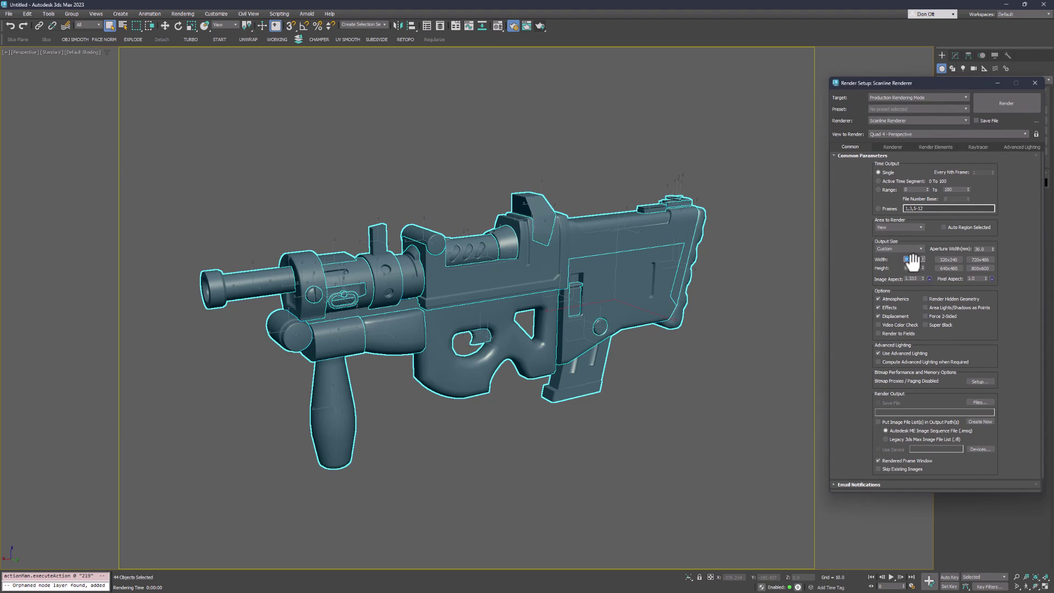
type("1200")
key("Return")
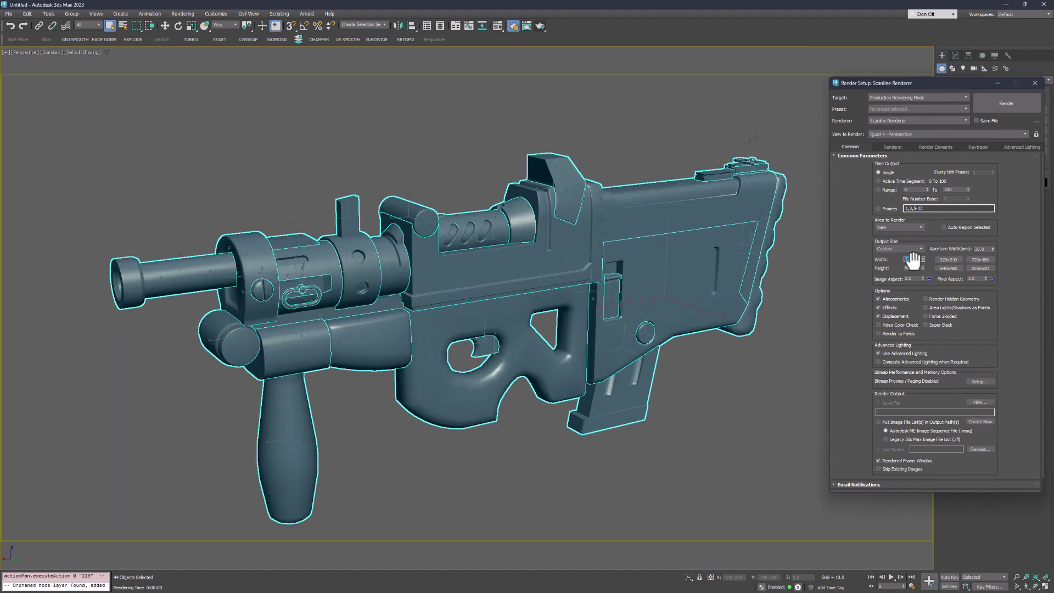
scroll(622, 345, "up", 3)
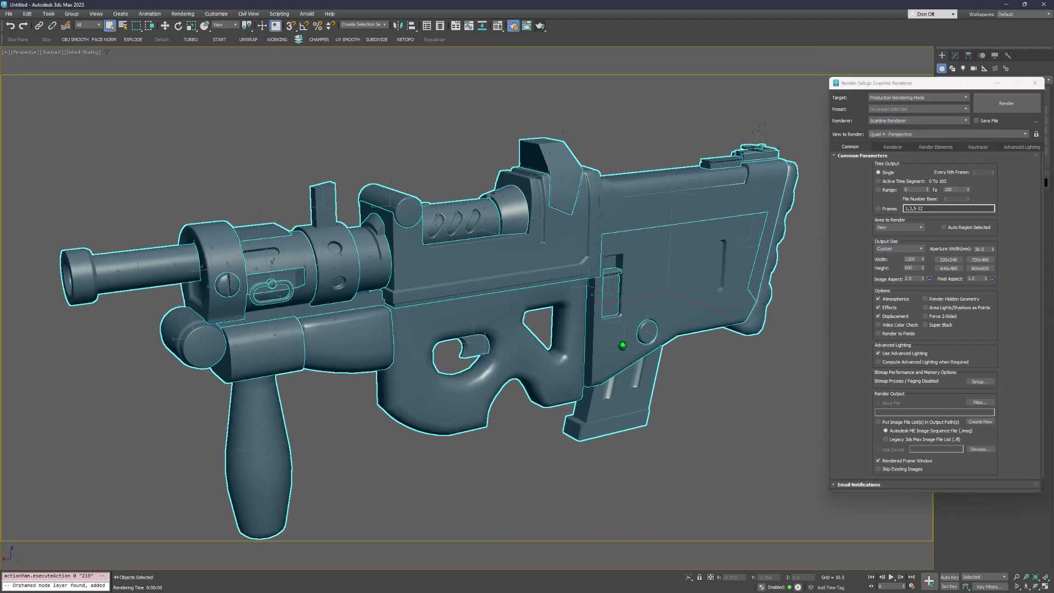
middle_click_drag(609, 367, 607, 346)
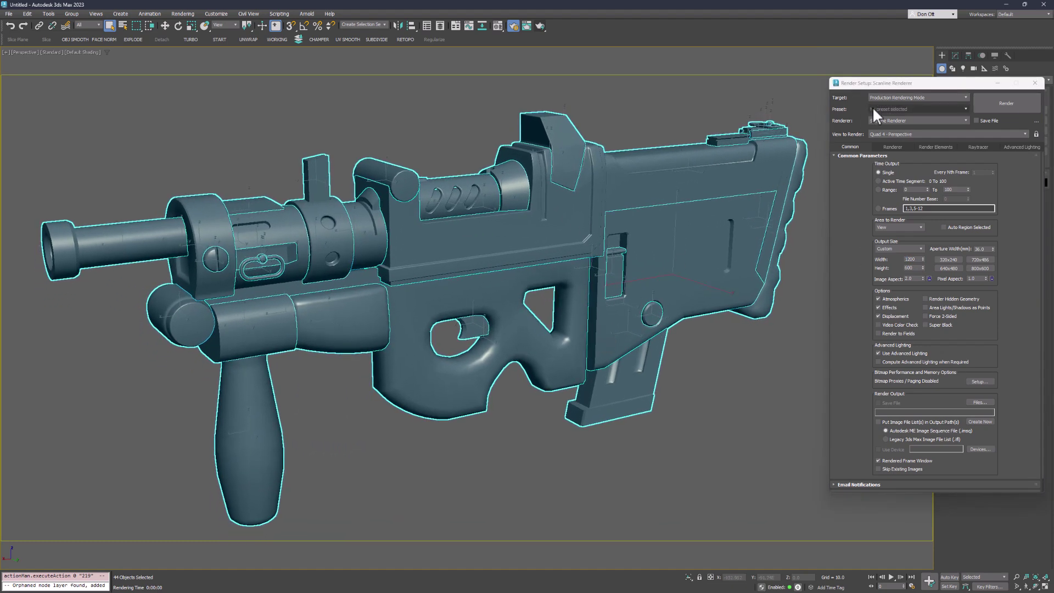
Adjust the gun's angle in the safe frame, render the perspective view twice at the 1200-wide size and close each image.
left_click_drag(891, 83, 878, 257)
scroll(560, 385, "up", 1)
middle_click_drag(560, 386, 505, 368, "alt")
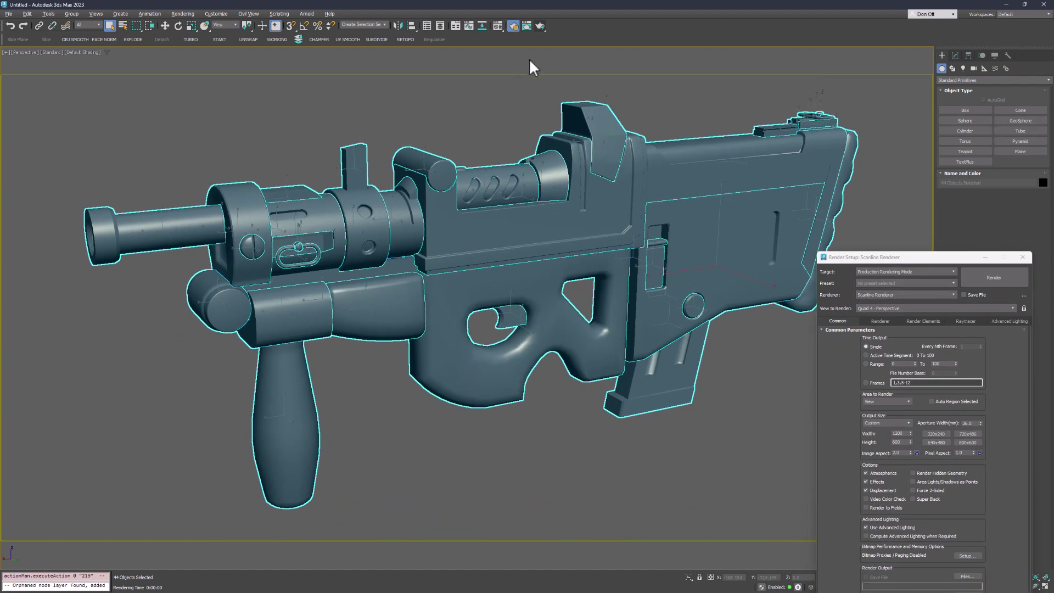
left_click(540, 26)
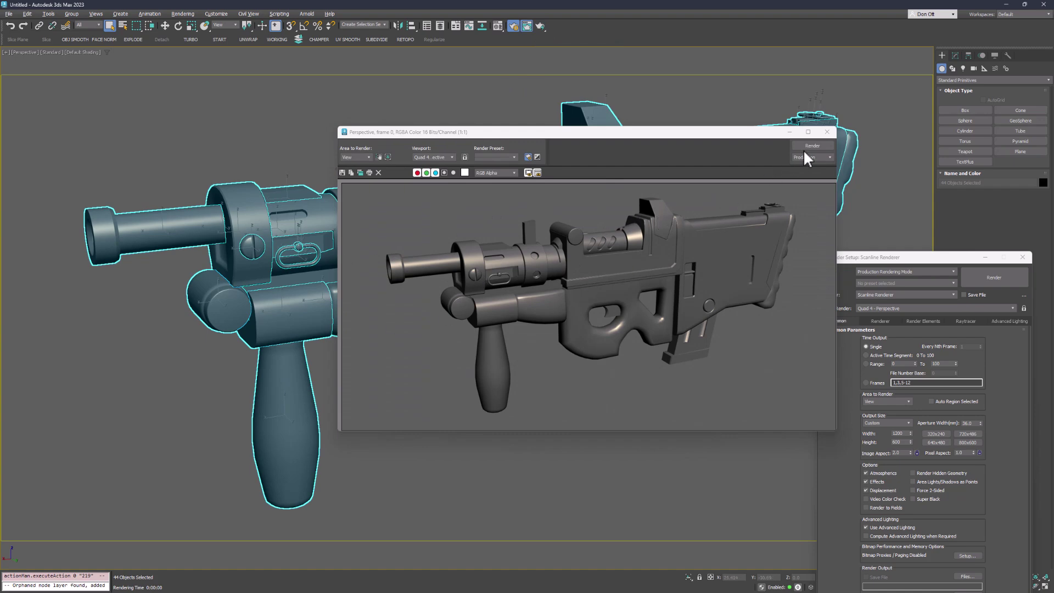
left_click(827, 132)
left_click_drag(867, 257, 759, 164)
left_click(540, 25)
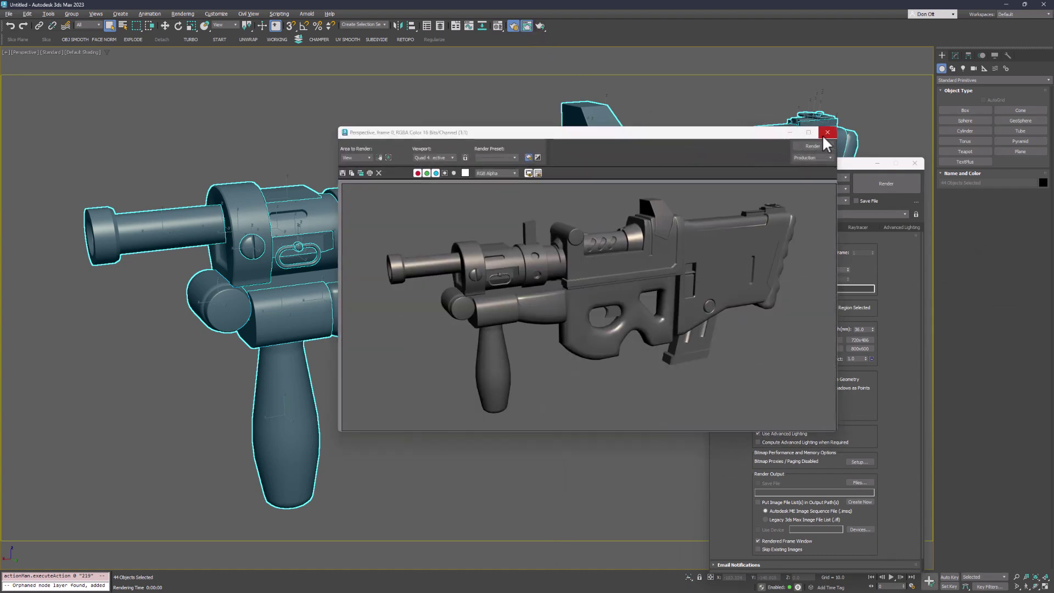
left_click(824, 135)
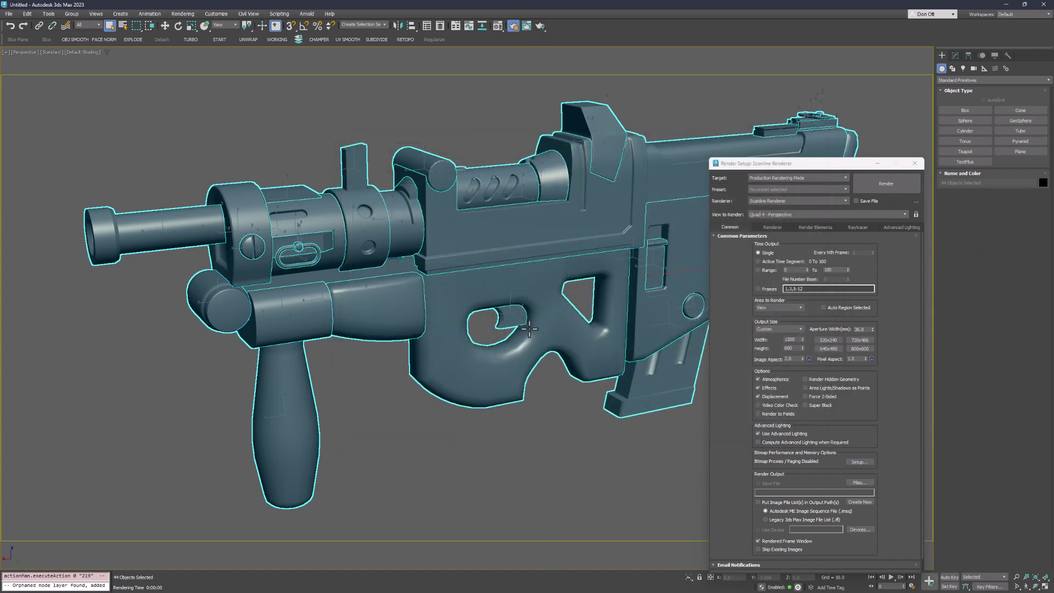
Lock the image aspect at 2.0, set the output width to 1800, then render the perspective view and close the image.
middle_click_drag(530, 328, 715, 193, "alt")
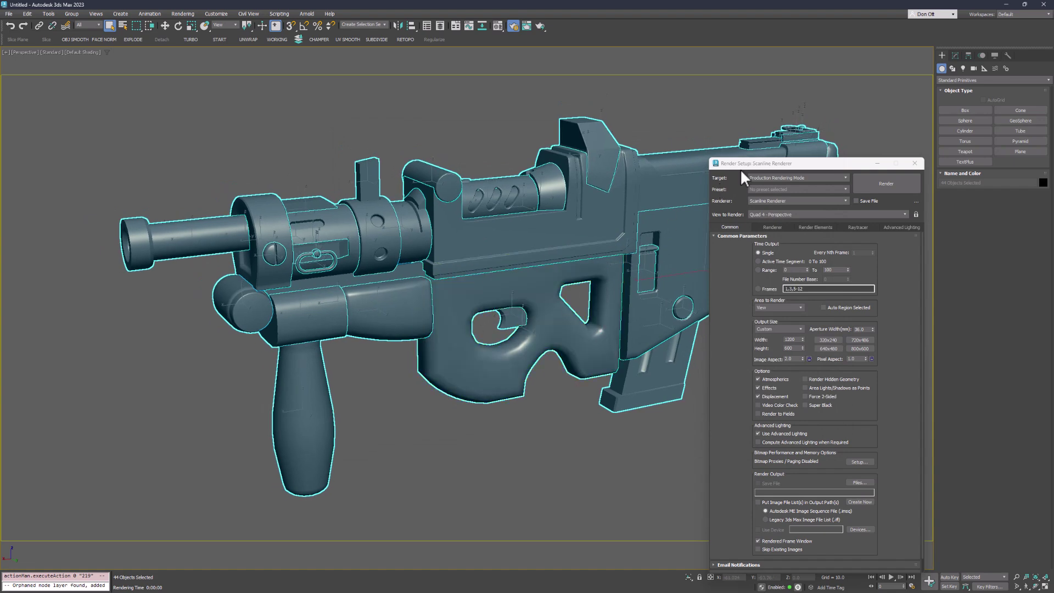
left_click_drag(742, 163, 420, 90)
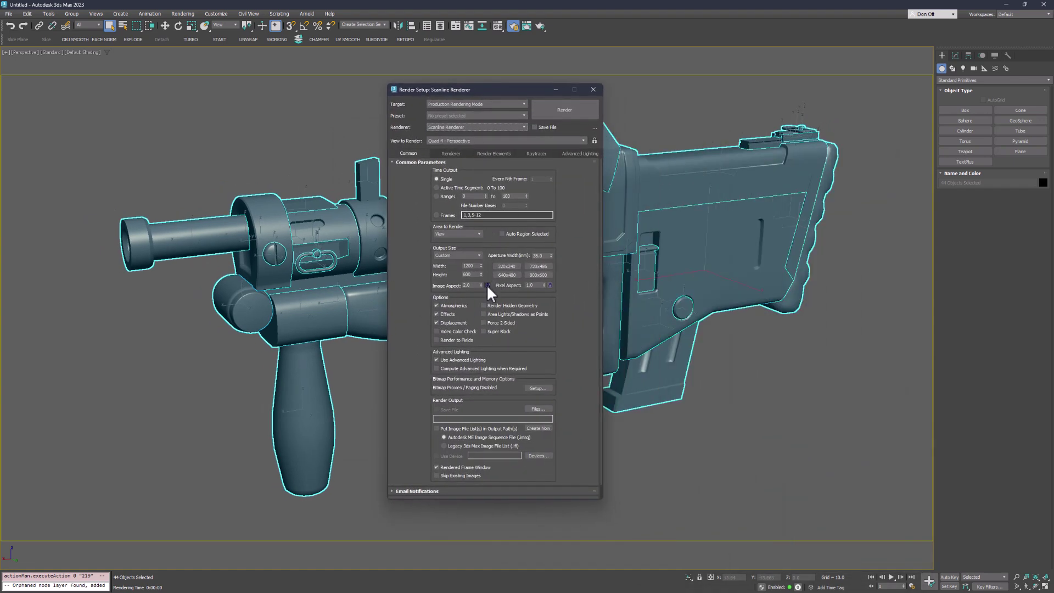
left_click_drag(475, 267, 465, 268)
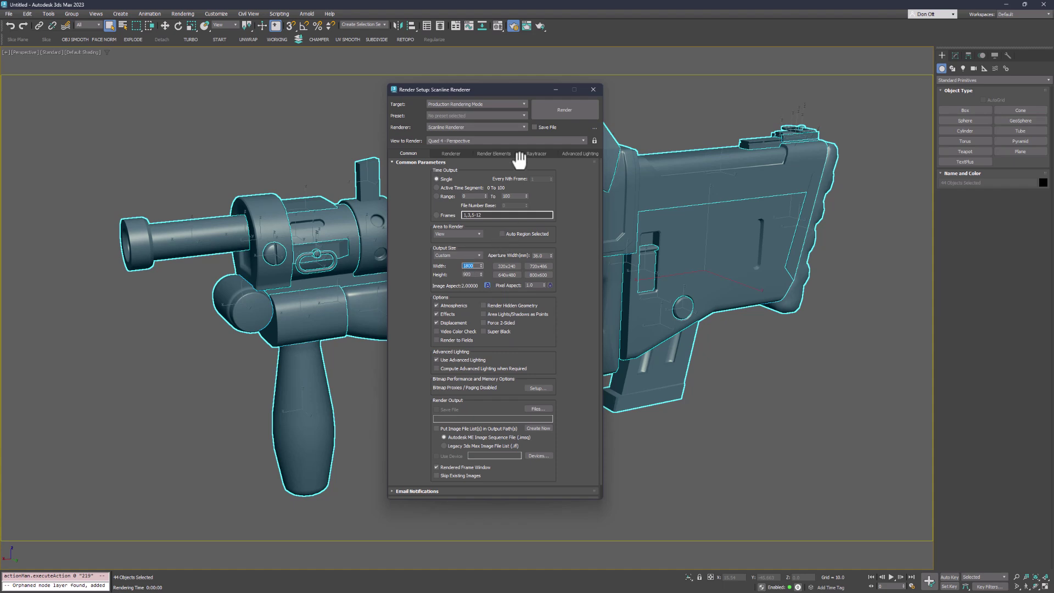
left_click(572, 105)
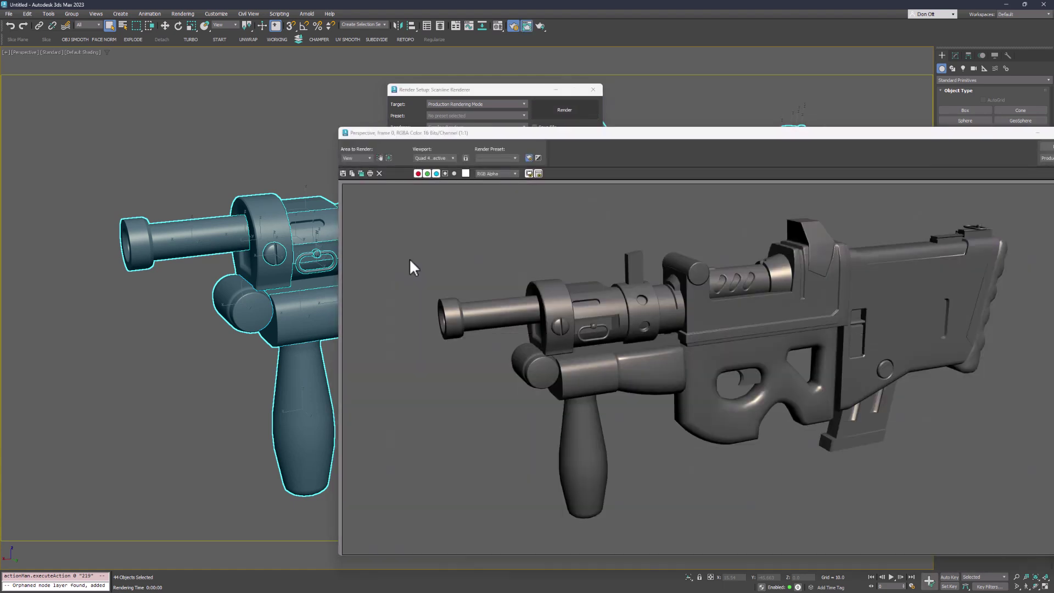
left_click_drag(649, 143, 401, 93)
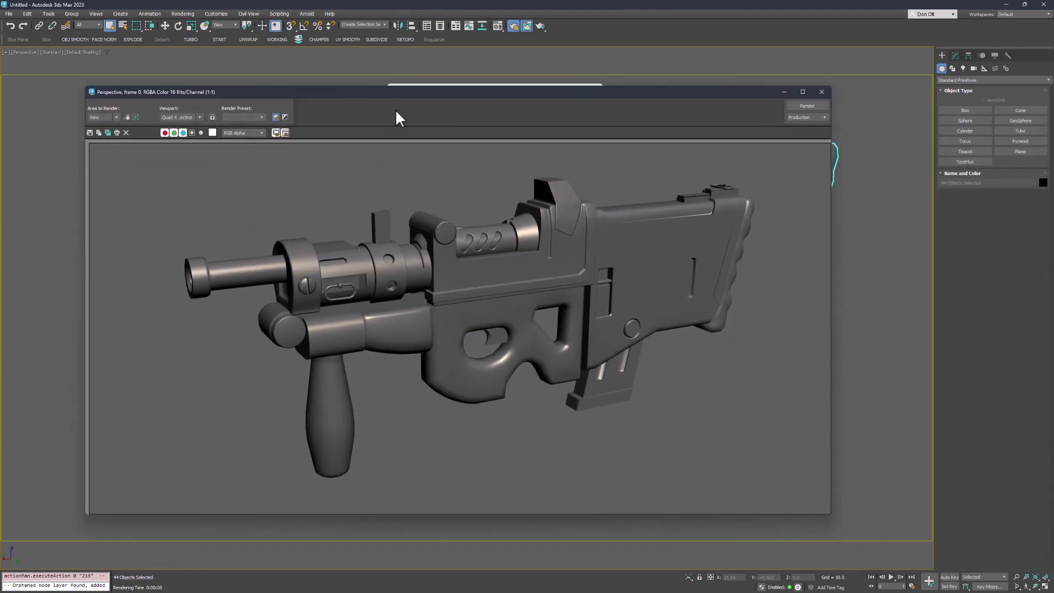
left_click(820, 91)
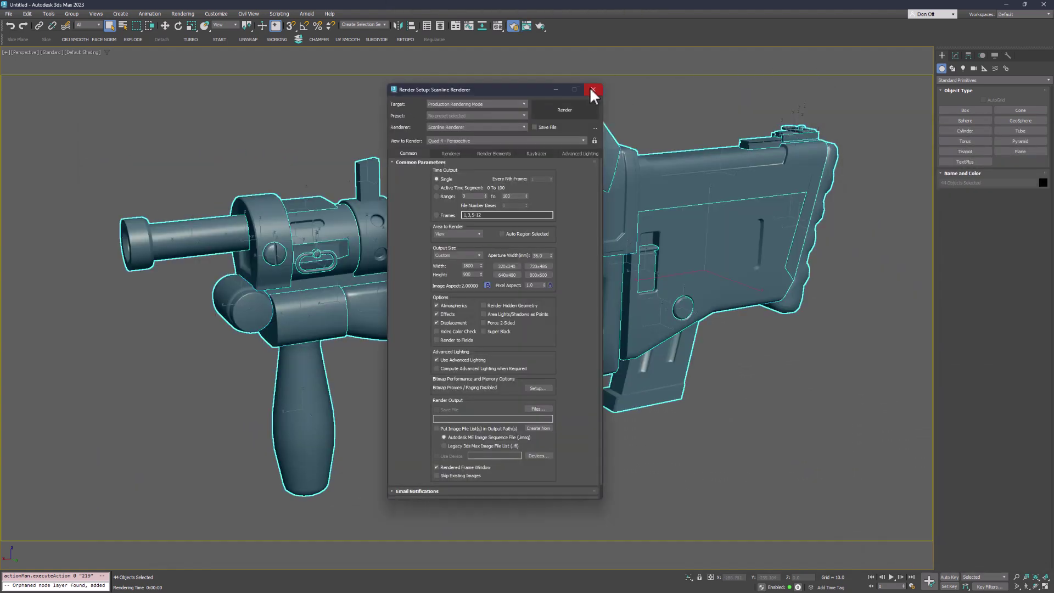
Close the render settings, enlarge the gun within the safe frame, render the perspective view again and close the image.
left_click(594, 89)
middle_click_drag(638, 295, 779, 357, "alt")
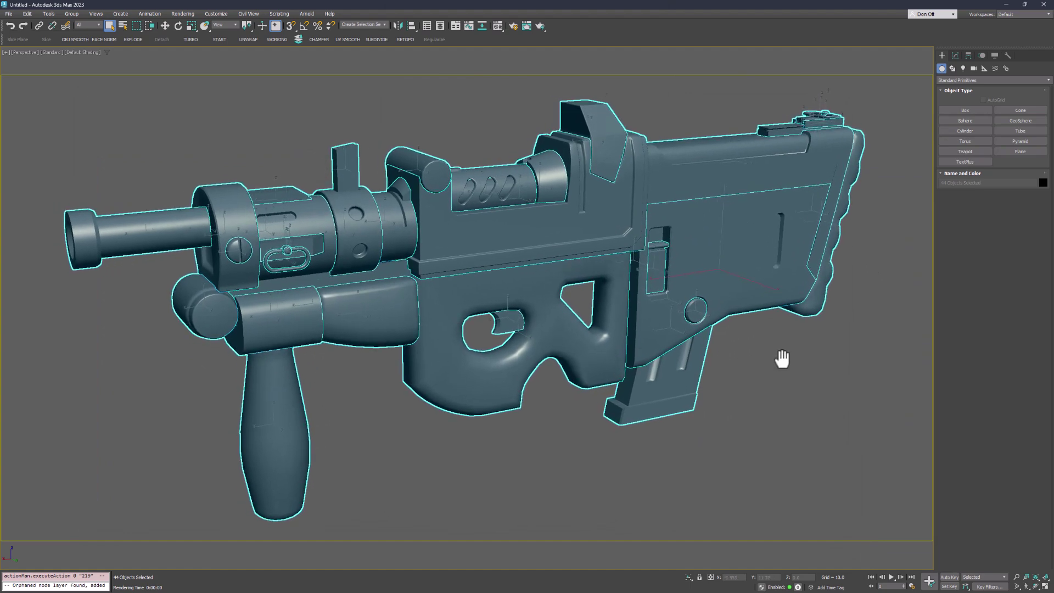
left_click(539, 25)
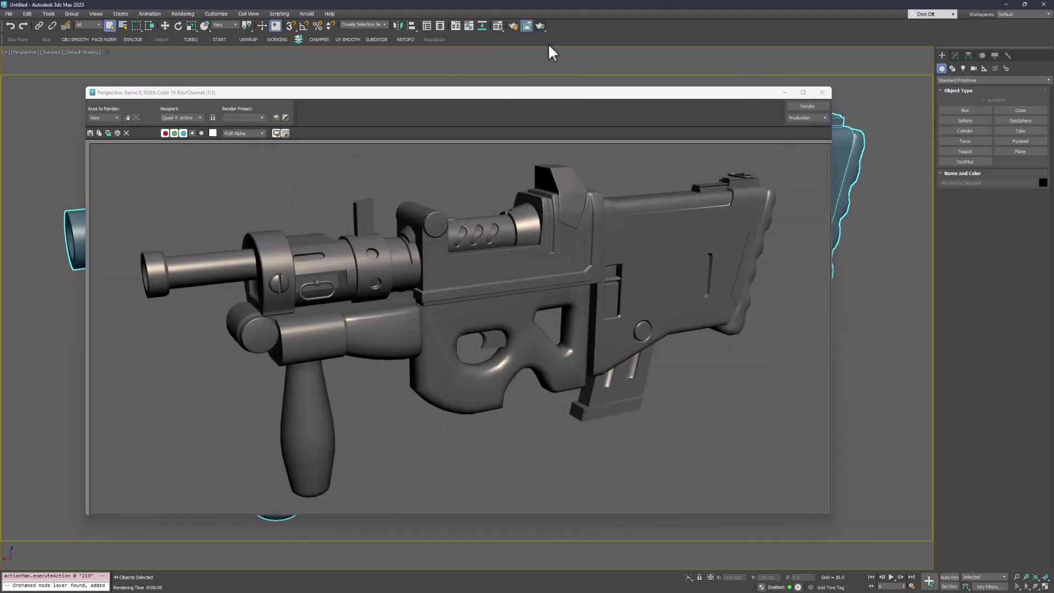
left_click(785, 105)
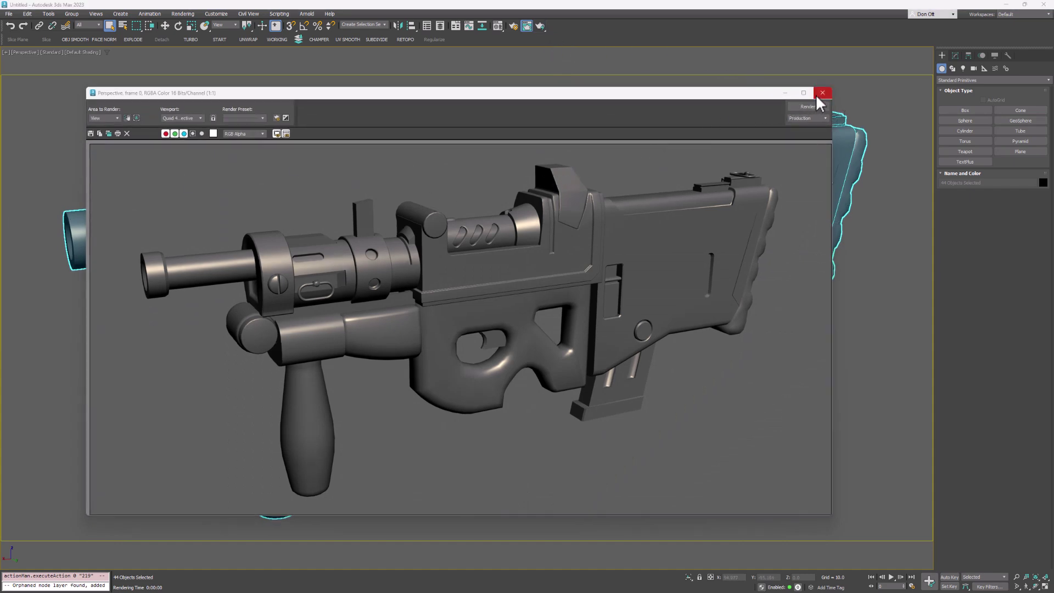
left_click(816, 96)
Select all the gun's objects and clone them in place as copies.
middle_click_drag(770, 302, 770, 368, "alt")
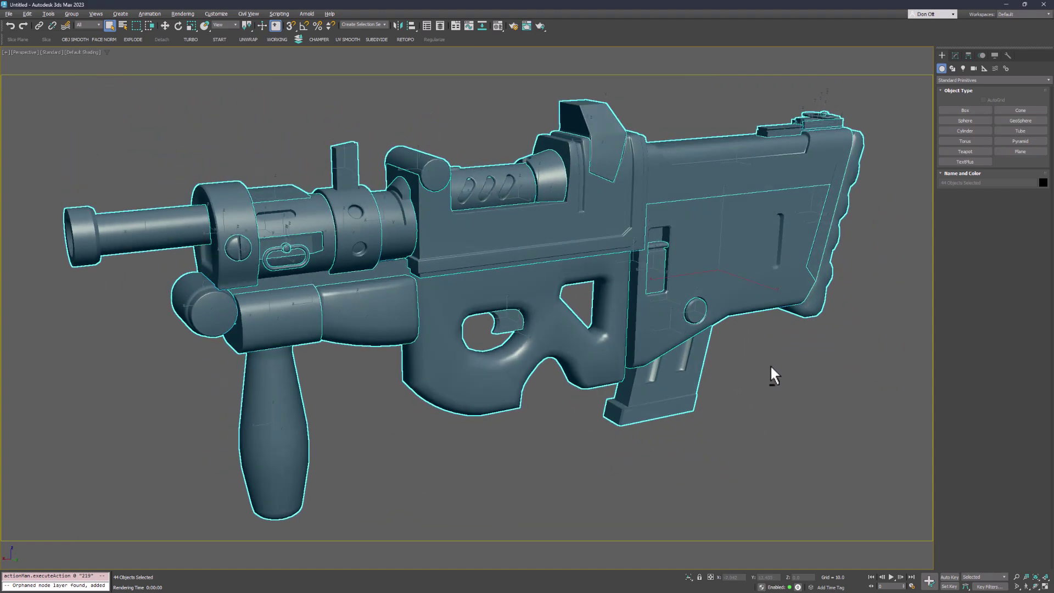
middle_click_drag(802, 426, 799, 424, "alt")
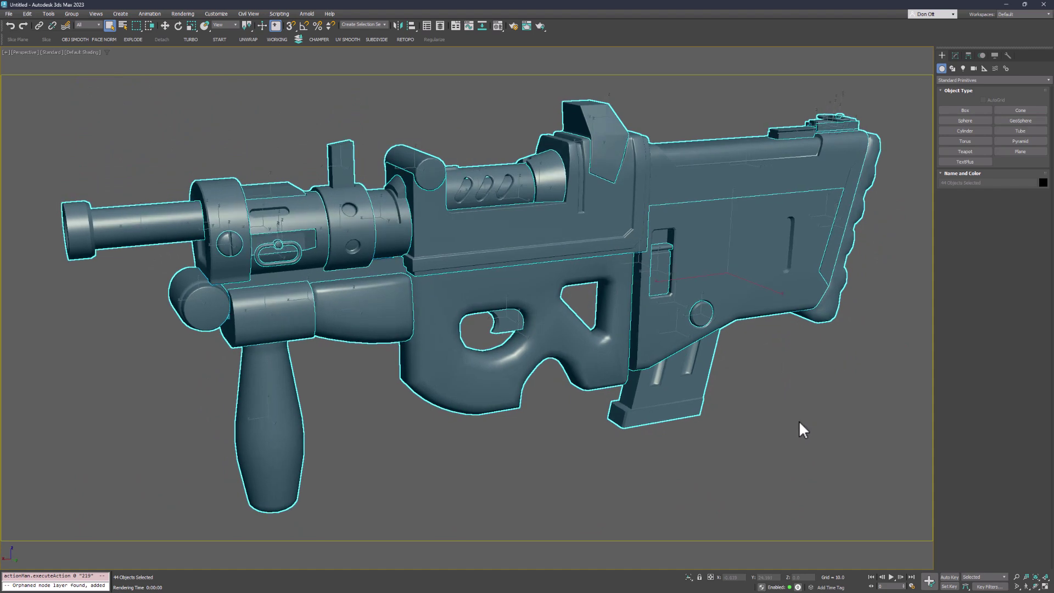
left_click(800, 418)
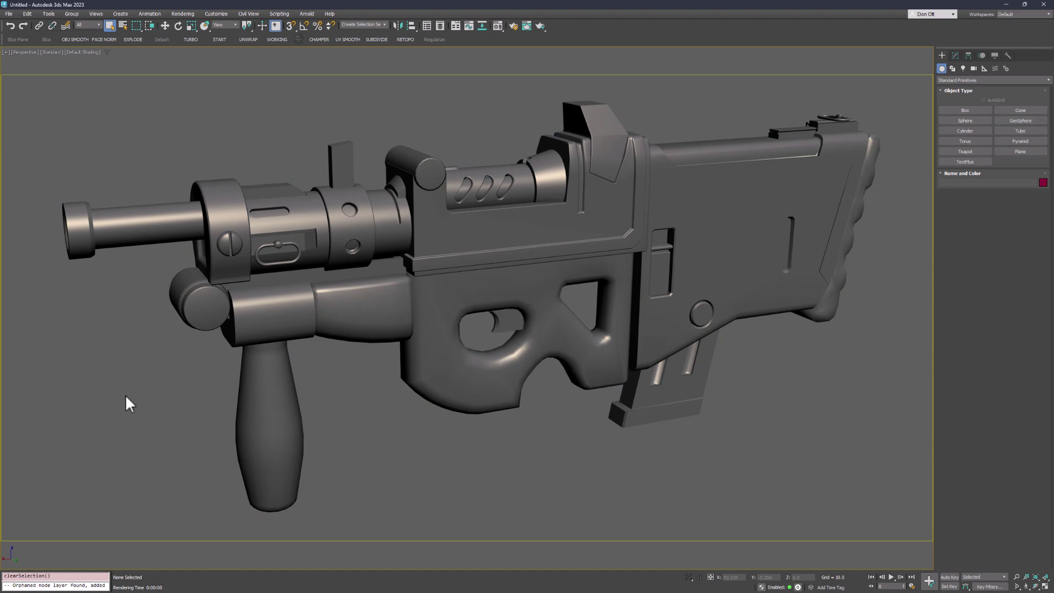
key("ctrl+a")
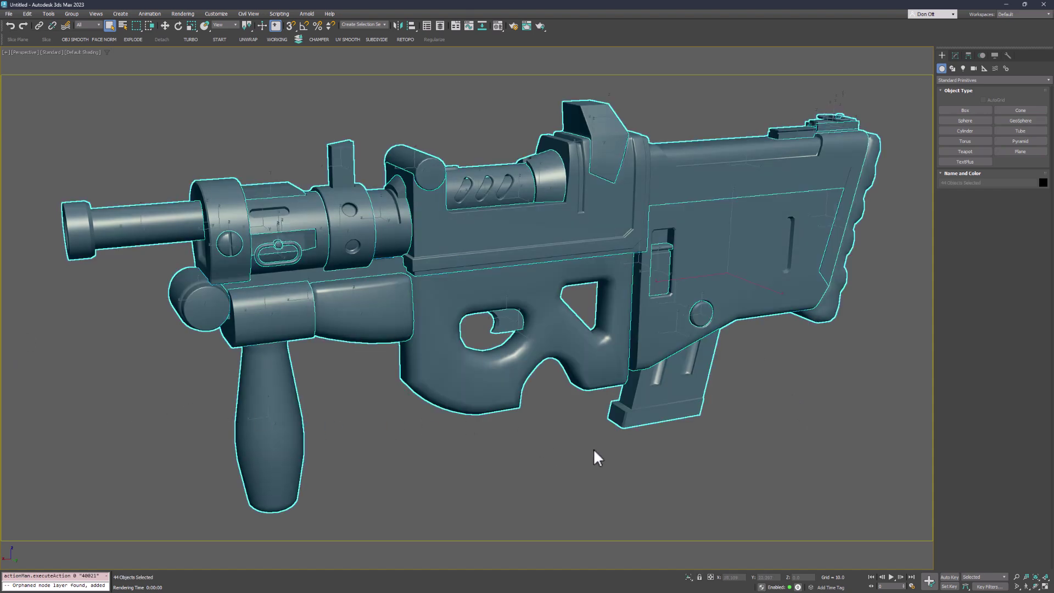
key("ctrl+v")
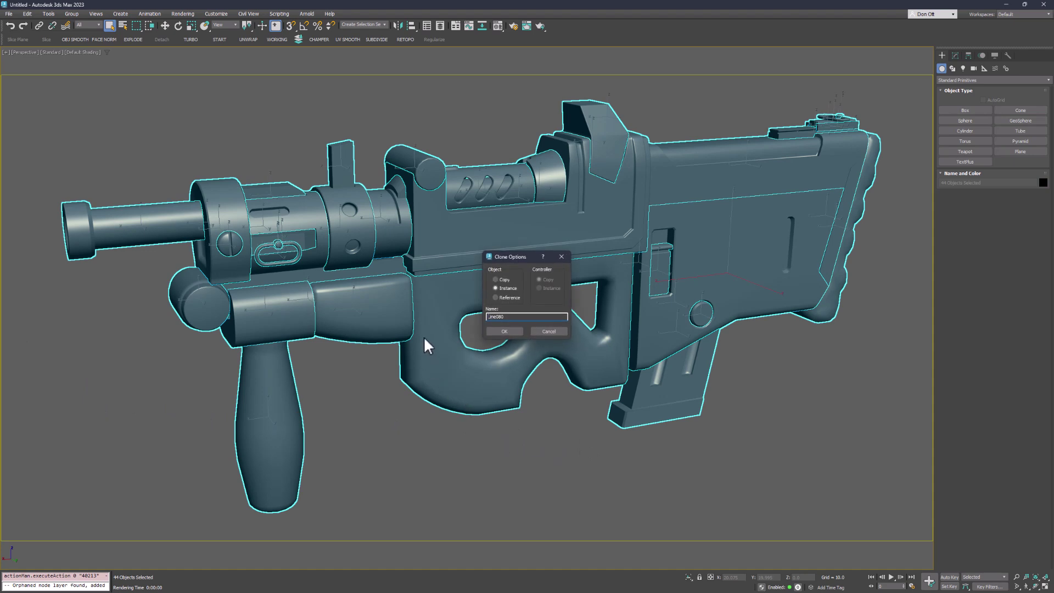
left_click(503, 279)
left_click(508, 330)
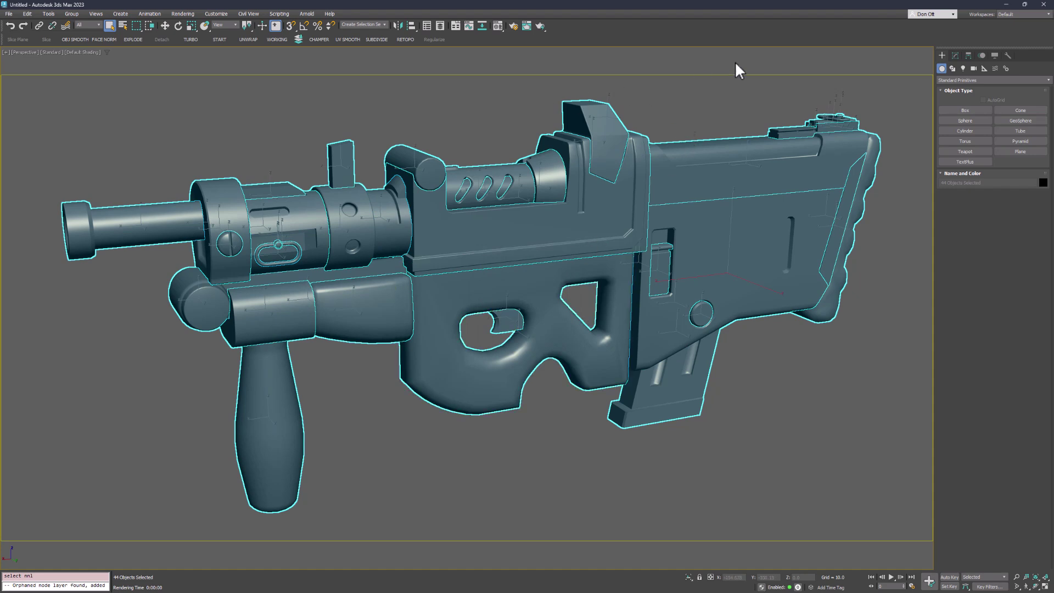
Collapse the selected cloned gun parts into a single mesh object with the Collapse utility.
left_click(1007, 55)
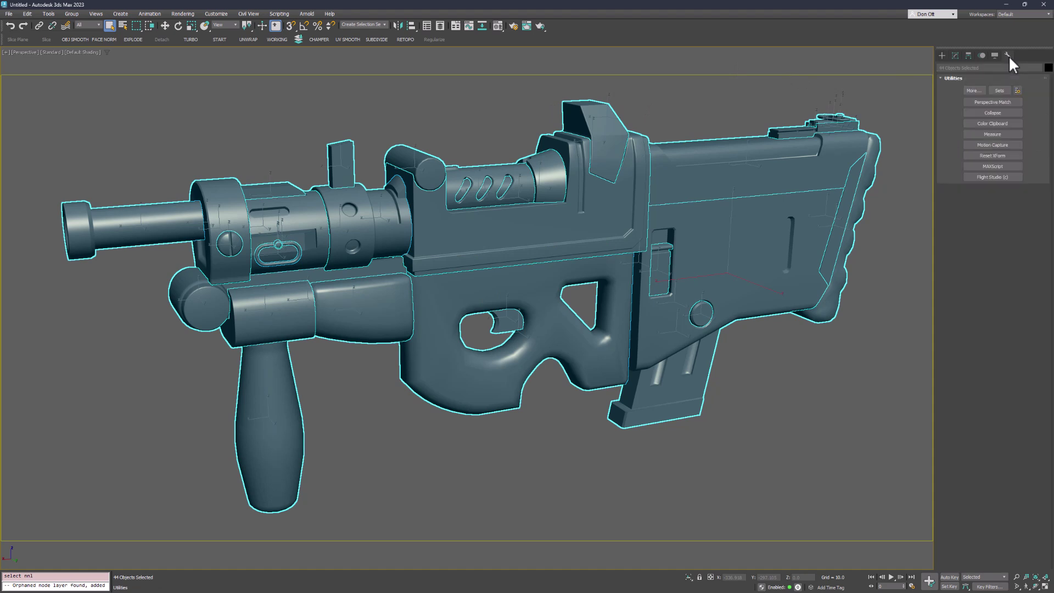
left_click(991, 112)
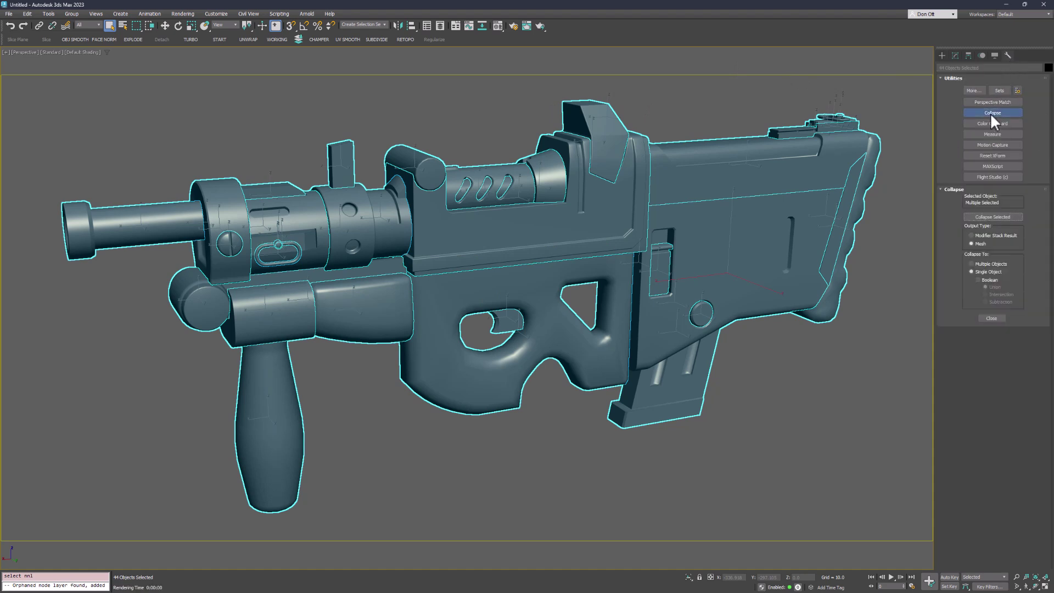
left_click(982, 217)
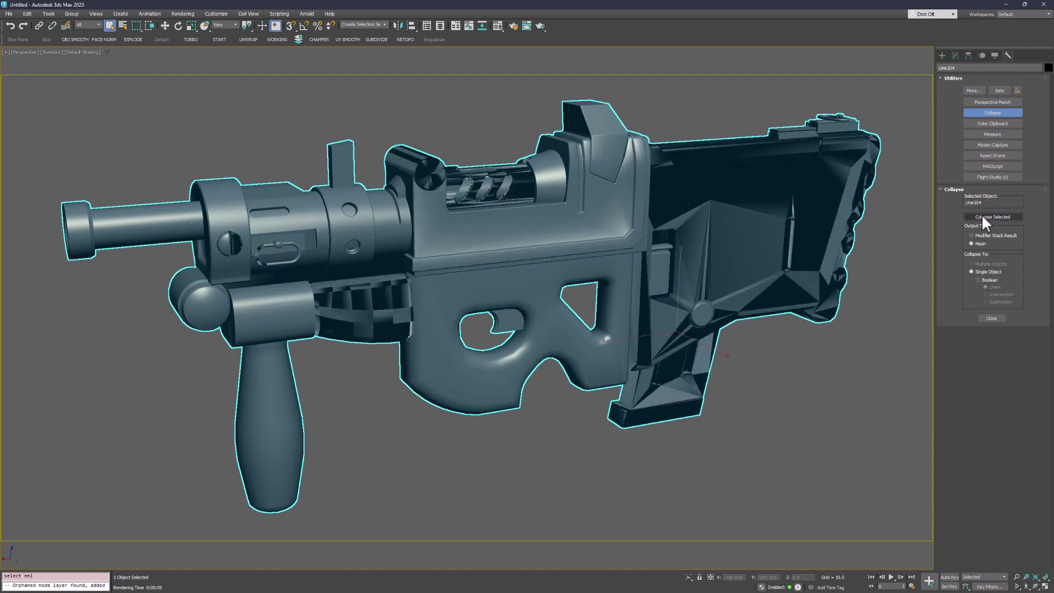
Move the collapsed copy upward off the original gun, and undo the move.
key("w")
middle_click_drag(576, 275, 681, 266, "alt")
left_click_drag(682, 266, 687, 216)
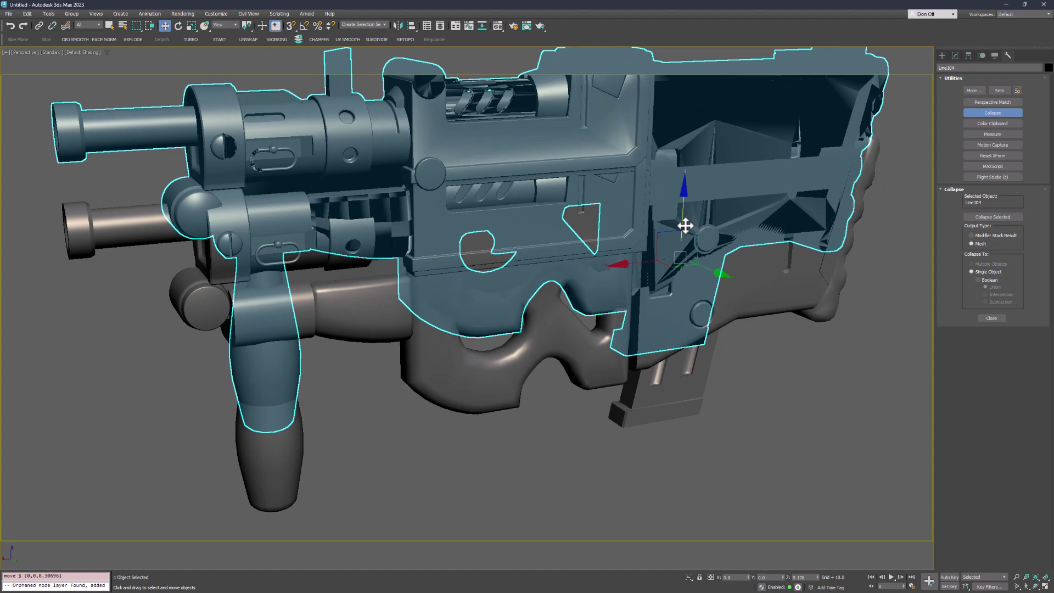
key("ctrl+z")
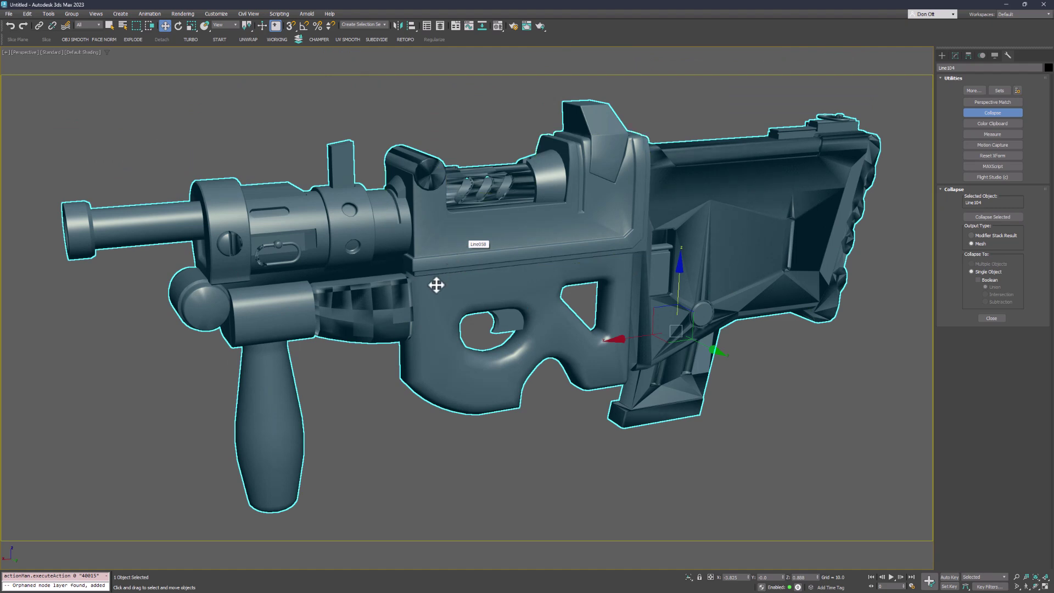
Change the unused material slot 11 - Default from Physical Material to Standard (Legacy).
key("m")
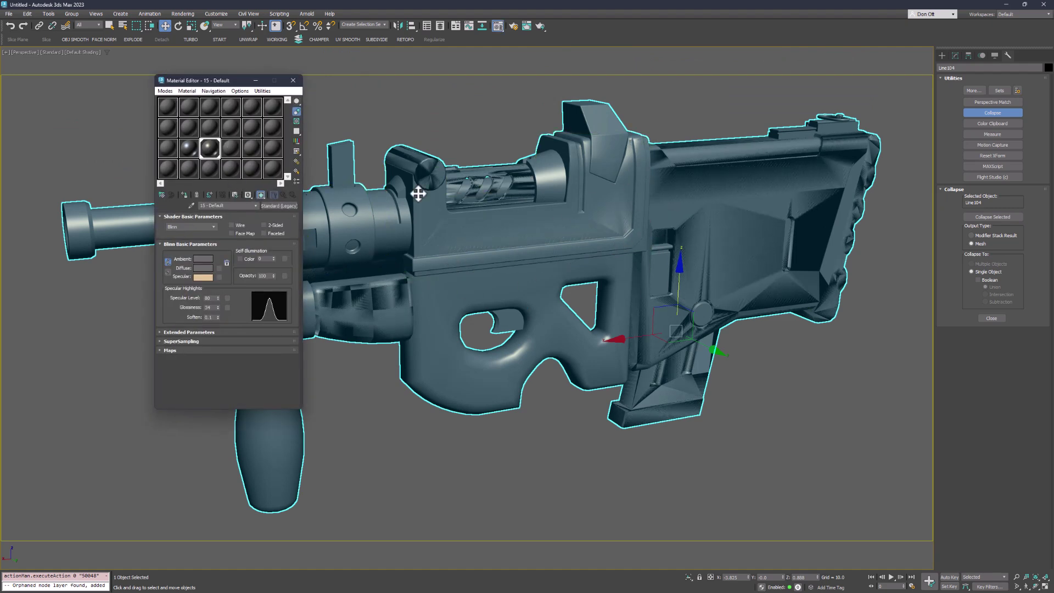
left_click(251, 127)
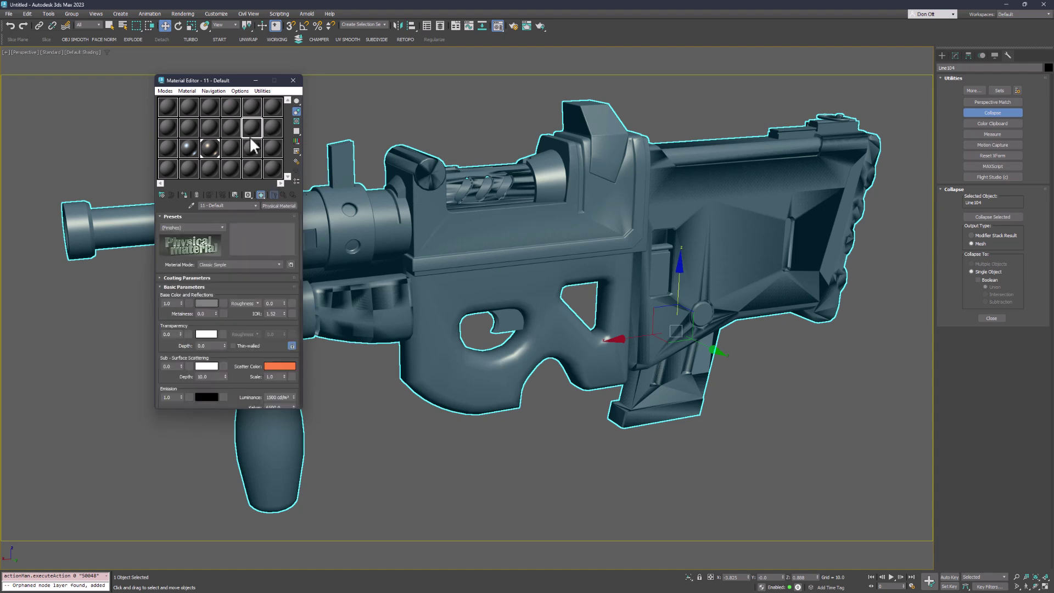
left_click(278, 204)
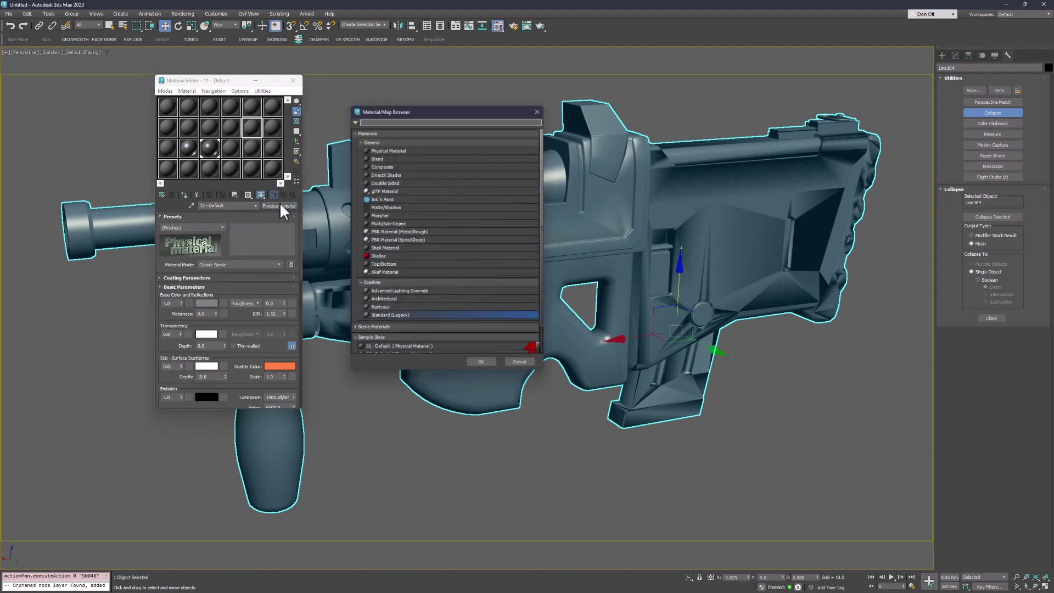
double_click(387, 315)
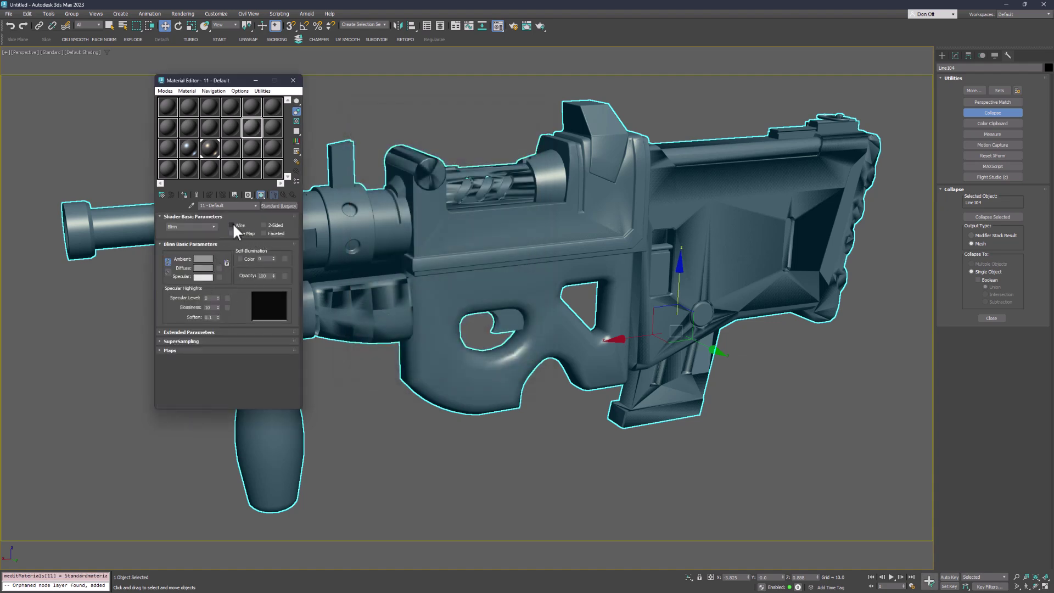
Turn on Wire and a black diffuse color for the 11 - Default material and assign it to the collapsed copy.
left_click(232, 225)
left_click(202, 268)
left_click_drag(91, 208, 93, 180)
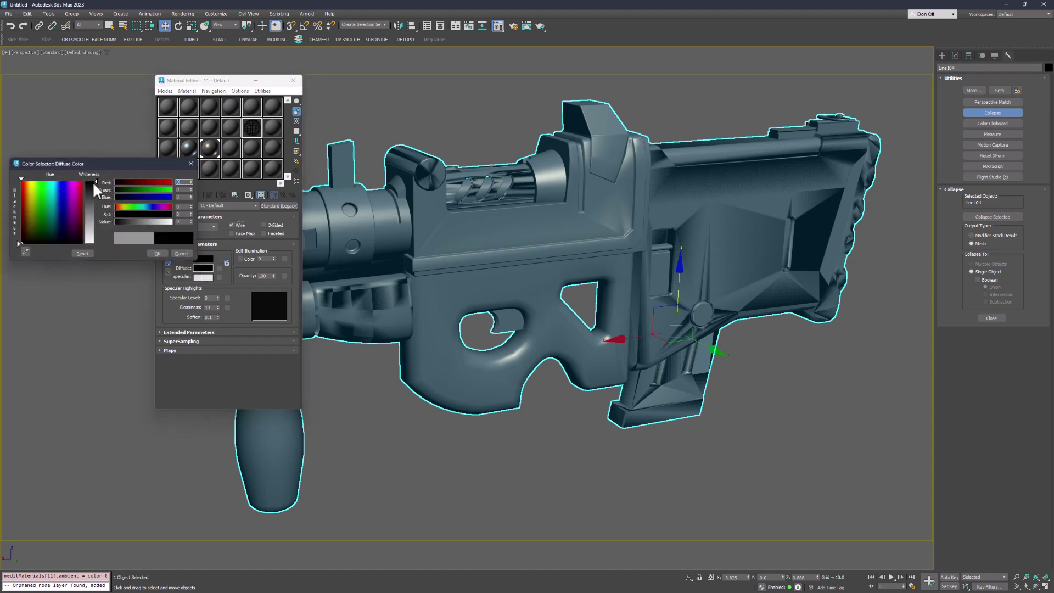
left_click(157, 253)
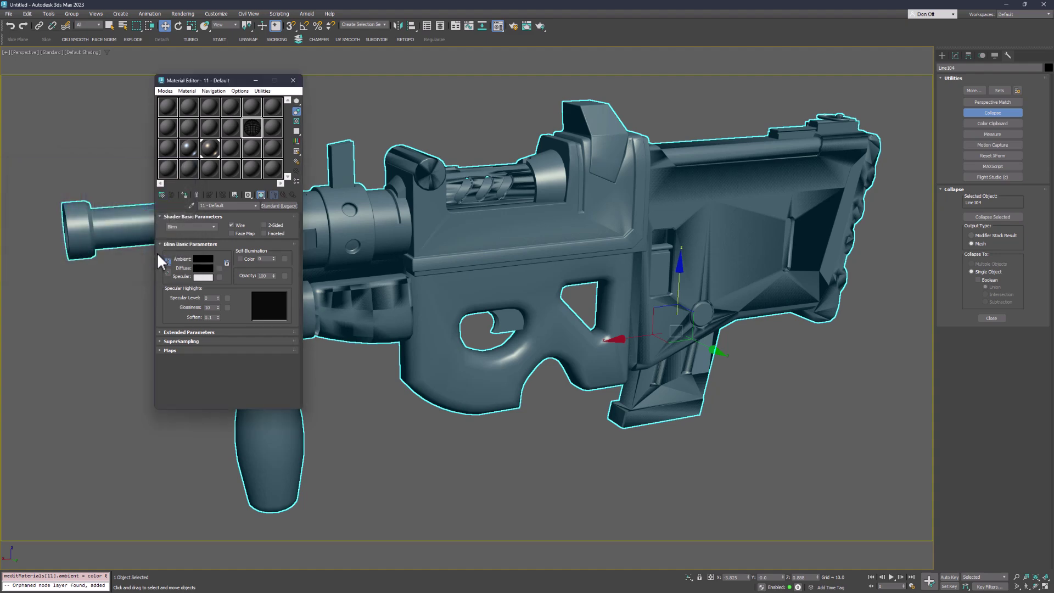
left_click(184, 193)
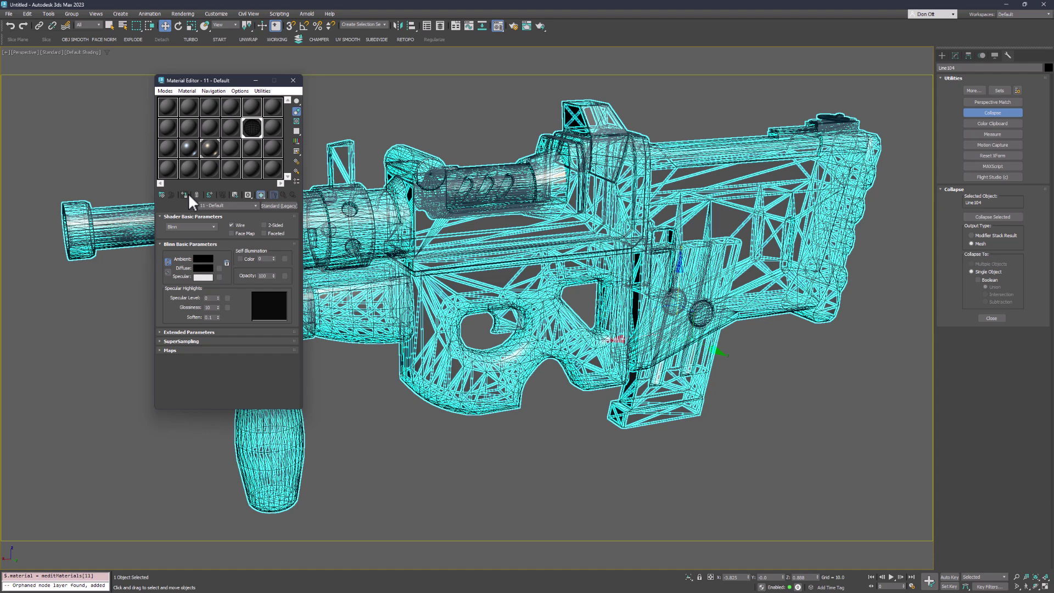
left_click(293, 80)
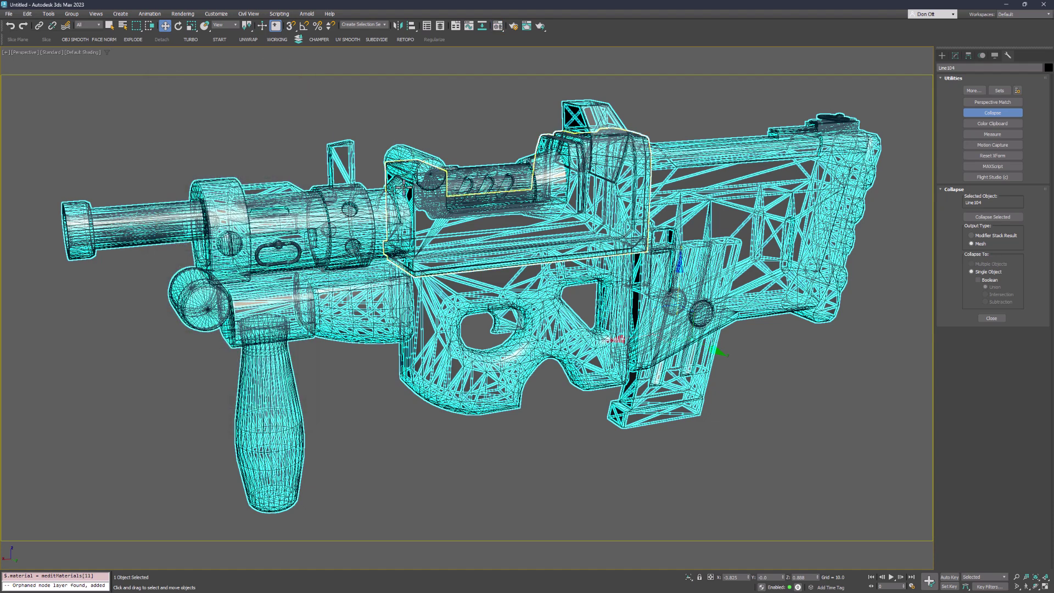
Move the wireframe copy upward away from the solid gun, and undo the move.
left_click_drag(678, 276, 680, 215)
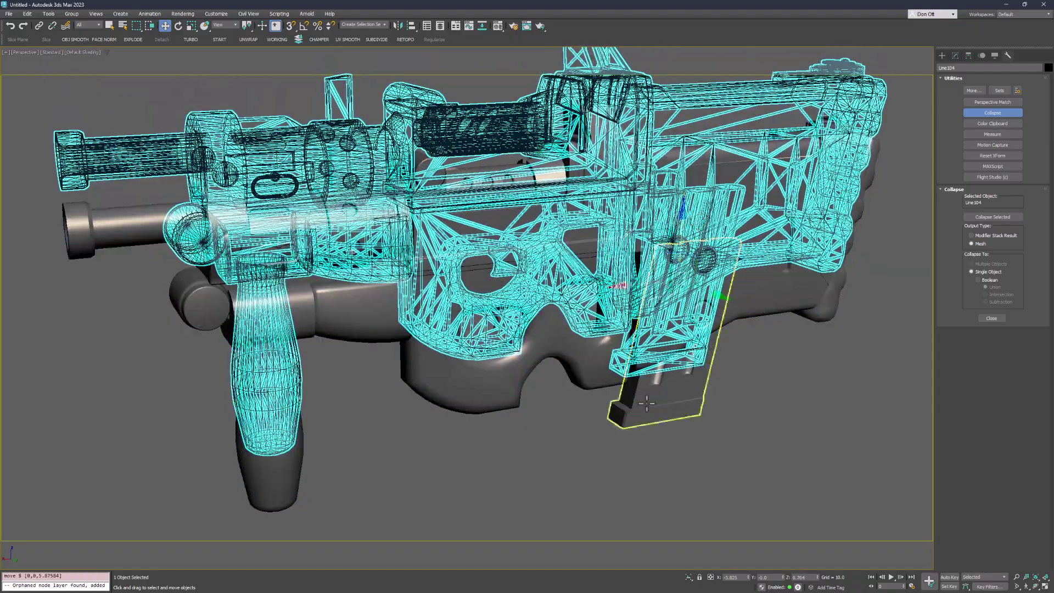
middle_click_drag(680, 226, 685, 217, "alt")
key("shift+z")
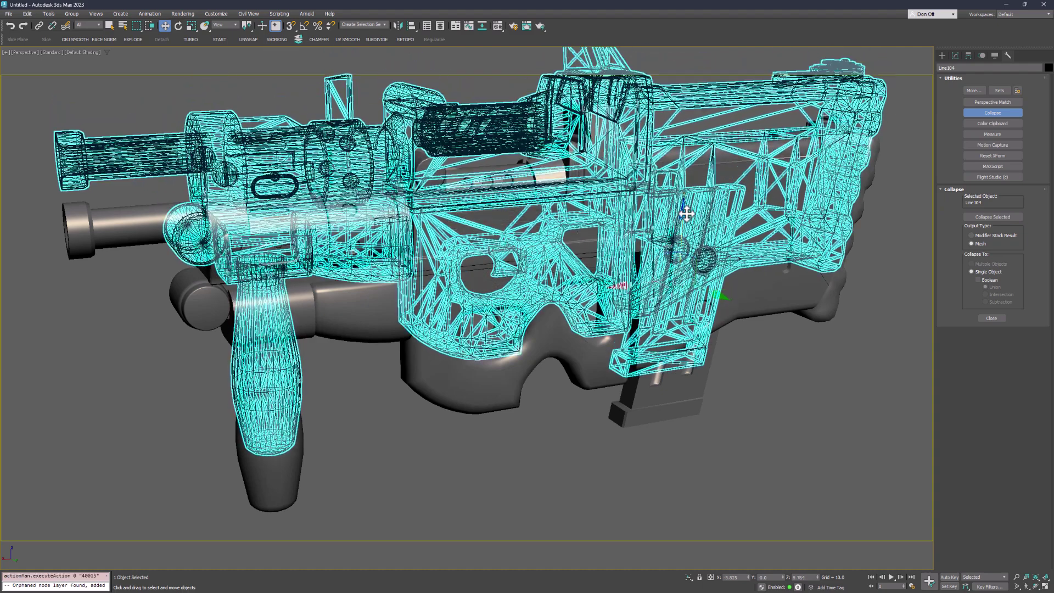
key("ctrl+z")
Deselect the wireframe copy, render the perspective view and close the rendered image.
left_click(534, 440)
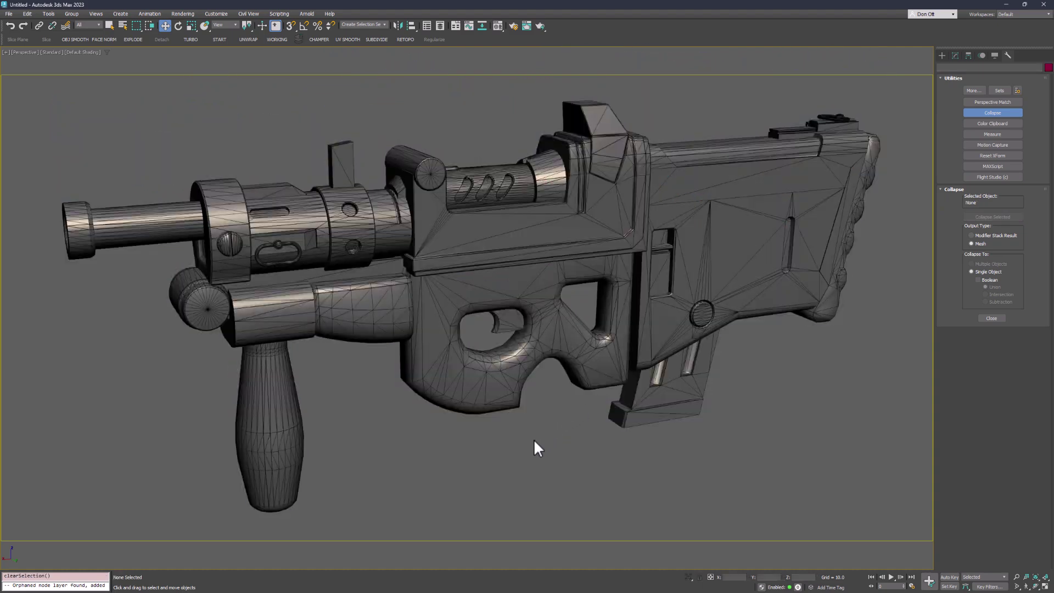
left_click(539, 26)
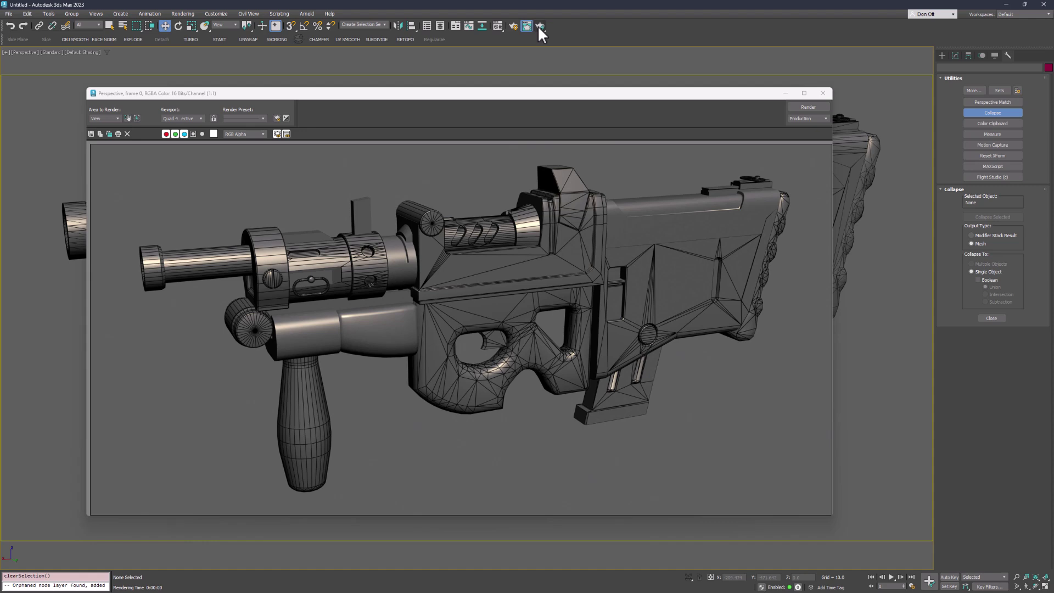
left_click(823, 93)
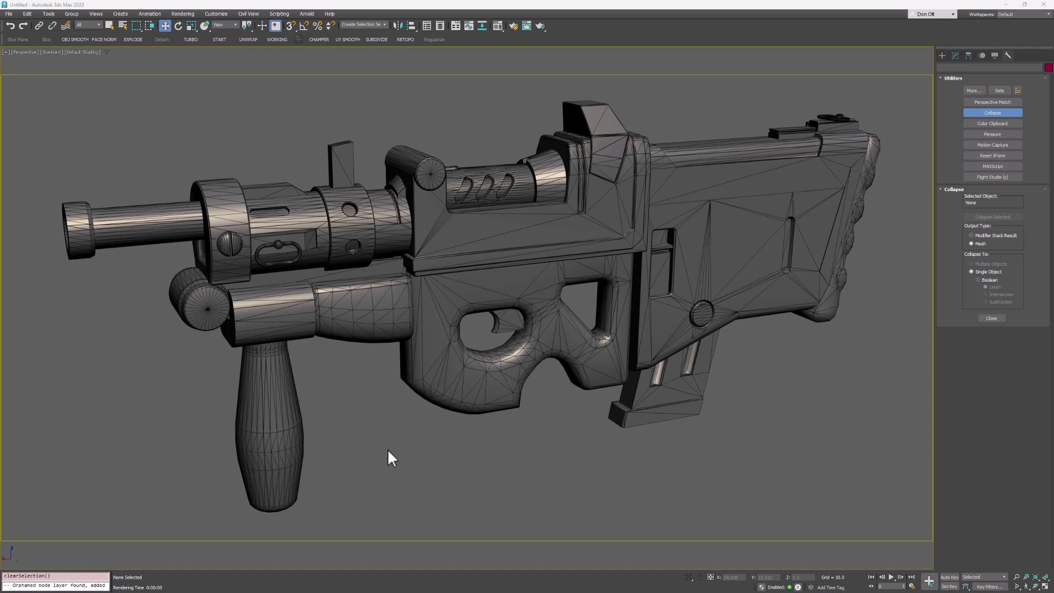
Set the 11 - Default material's wire size to 1.5 pixels, then render the perspective view and close the image.
key("m")
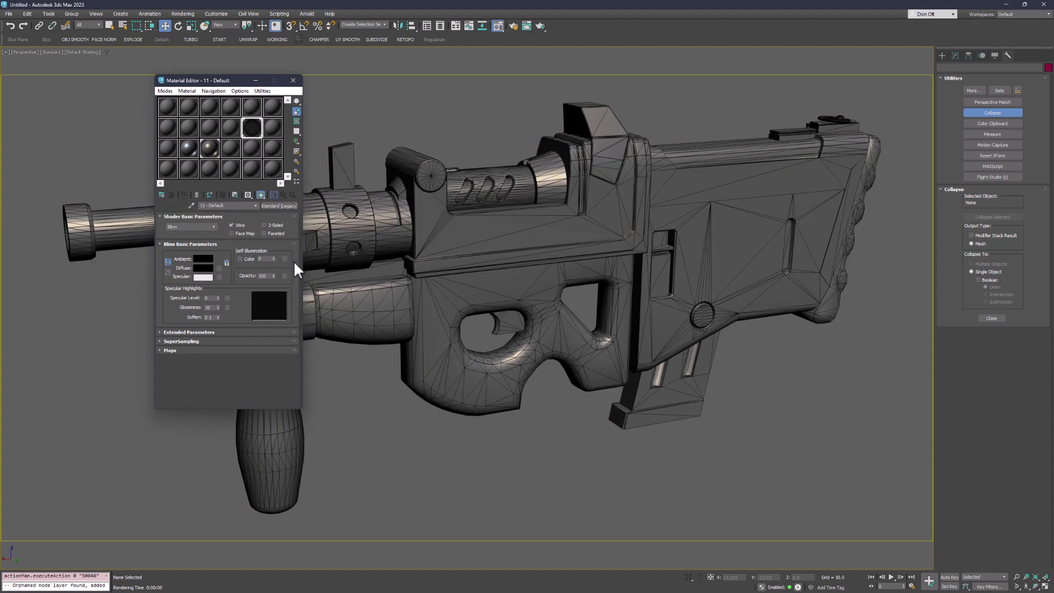
left_click(200, 332)
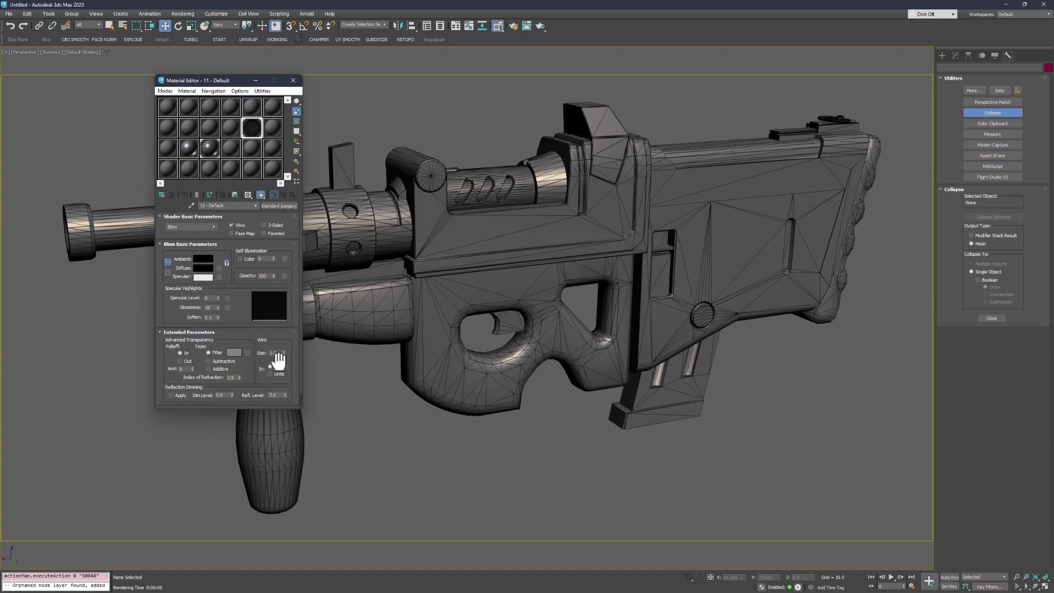
double_click(277, 353)
key("Return")
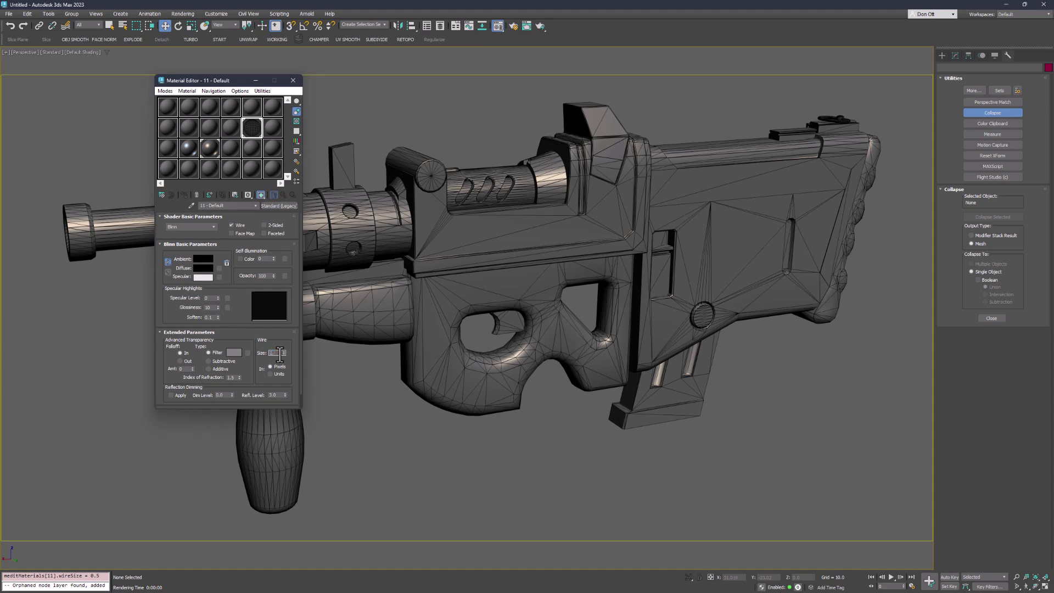
left_click(540, 27)
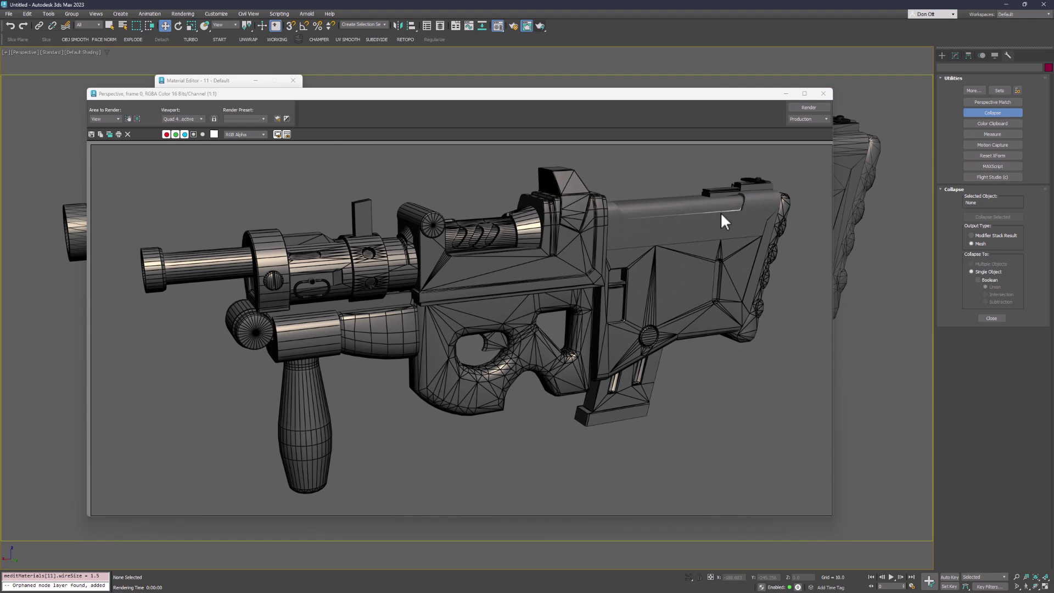
left_click(823, 93)
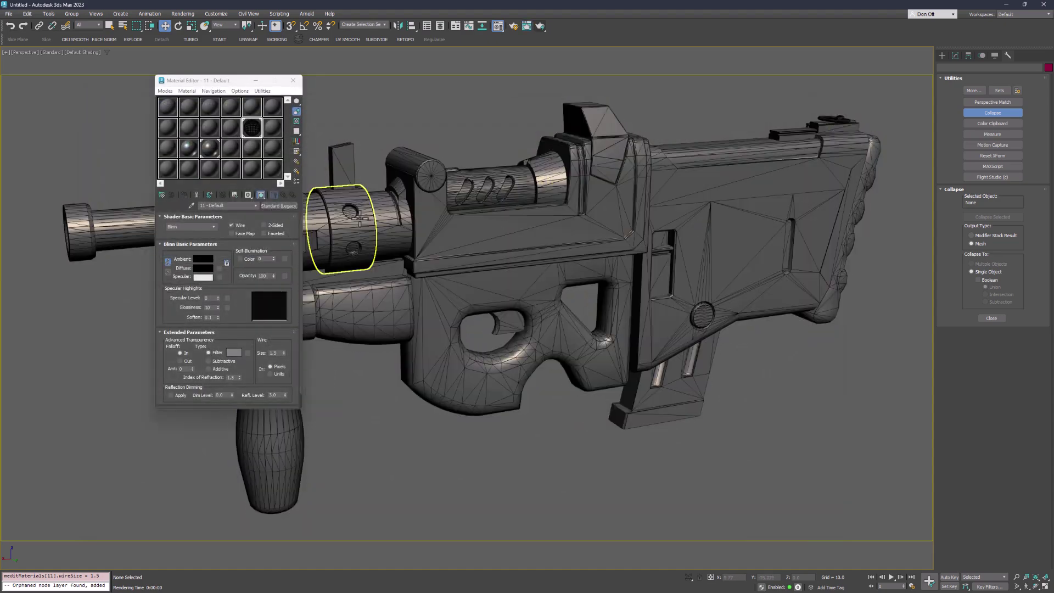
Set the wire size of the 11 - Default material to 0.75 and close the material editor.
double_click(277, 352)
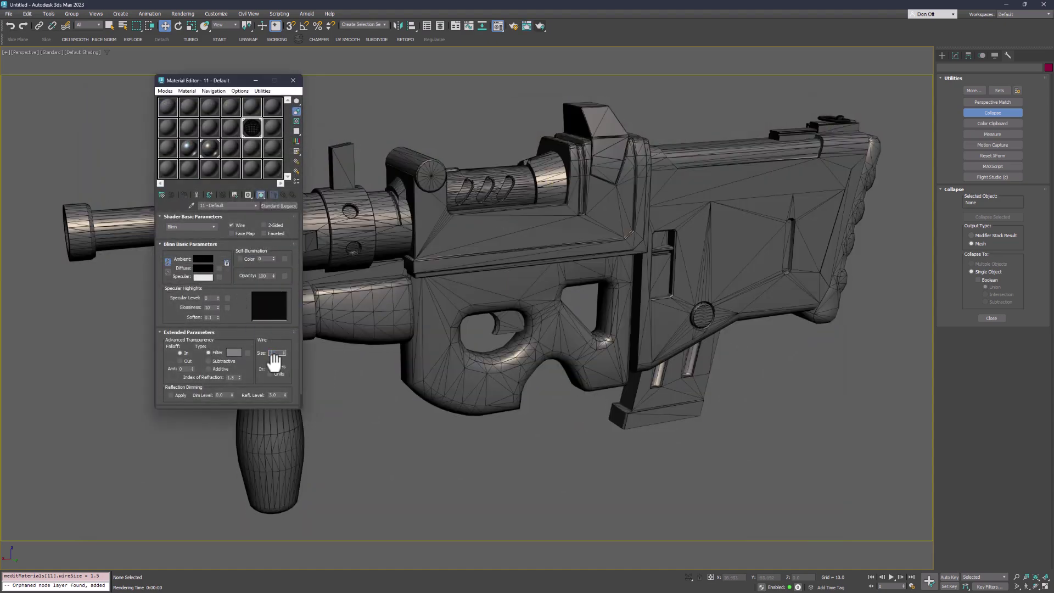
type("0.75")
key("Return")
left_click(293, 80)
Select the collapsed wireframe copy, show edged faces and add a Push modifier to it.
scroll(420, 239, "up", 5)
left_click(432, 257)
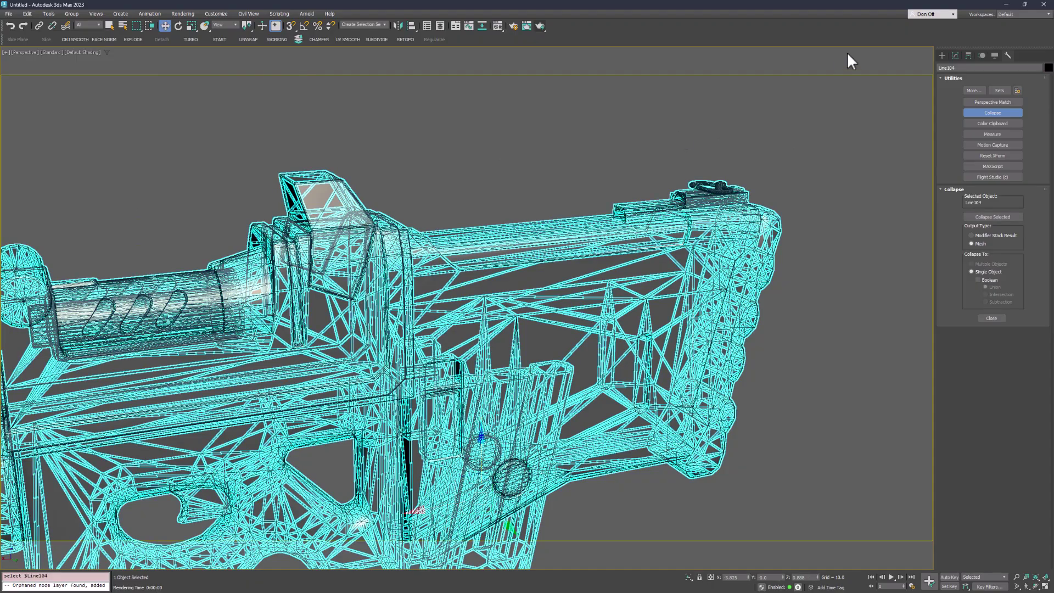
left_click(955, 56)
scroll(472, 242, "up", 6)
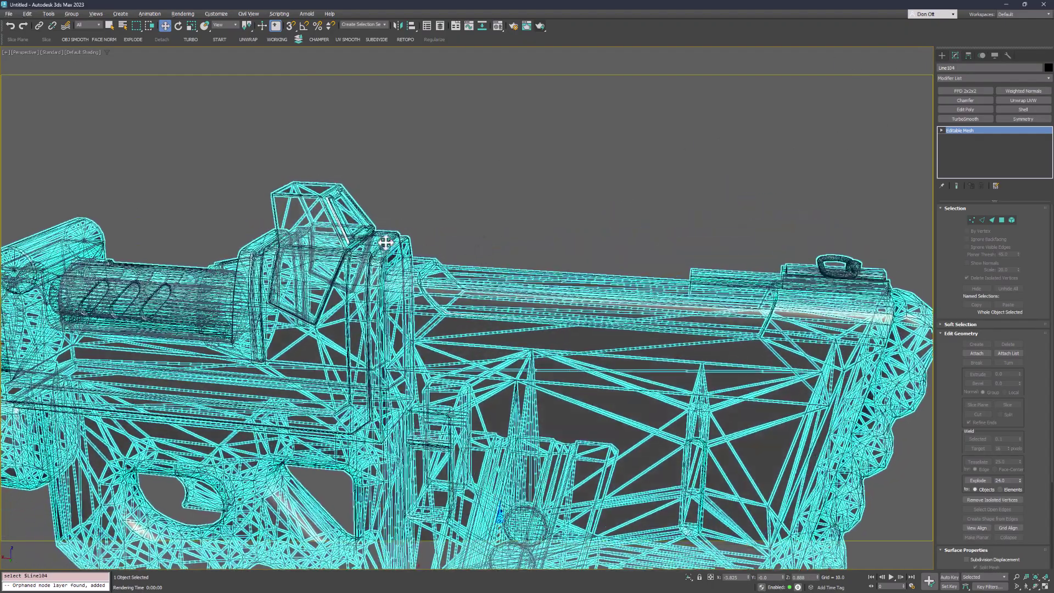
key("alt+q")
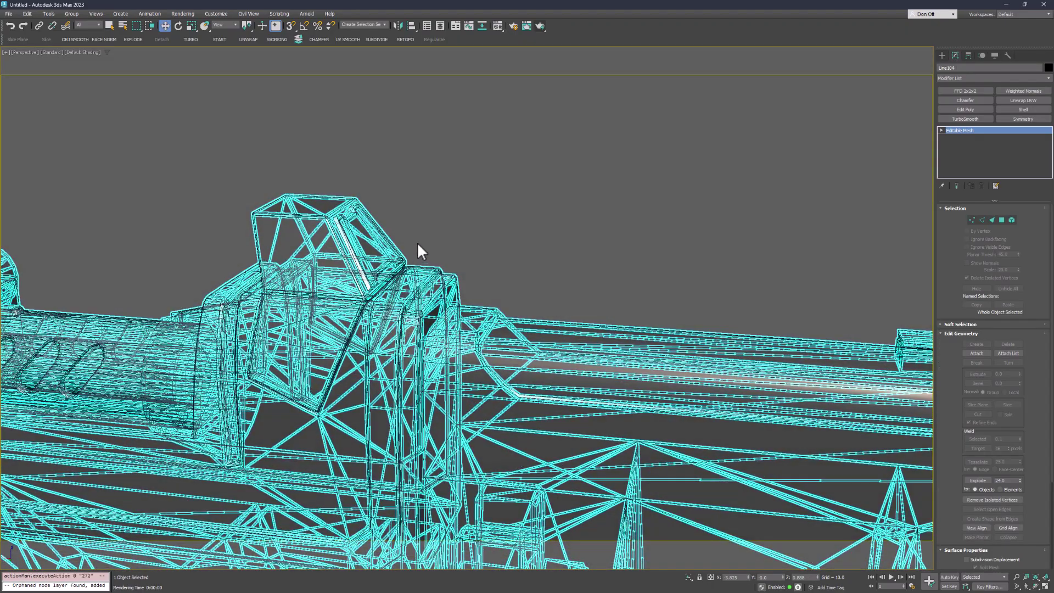
key("F4")
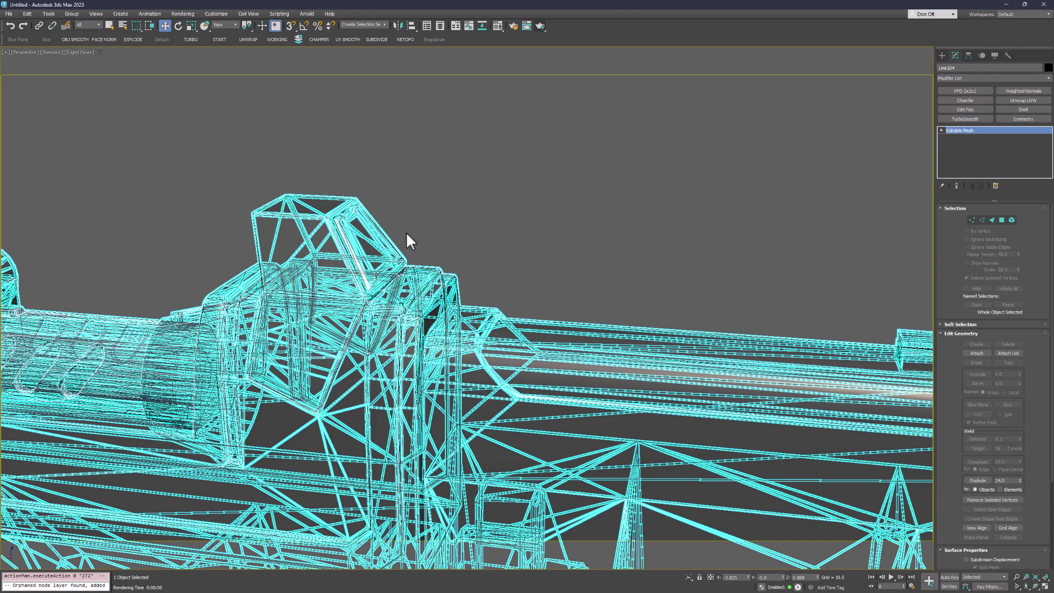
scroll(406, 232, "up", 4)
left_click(1048, 78)
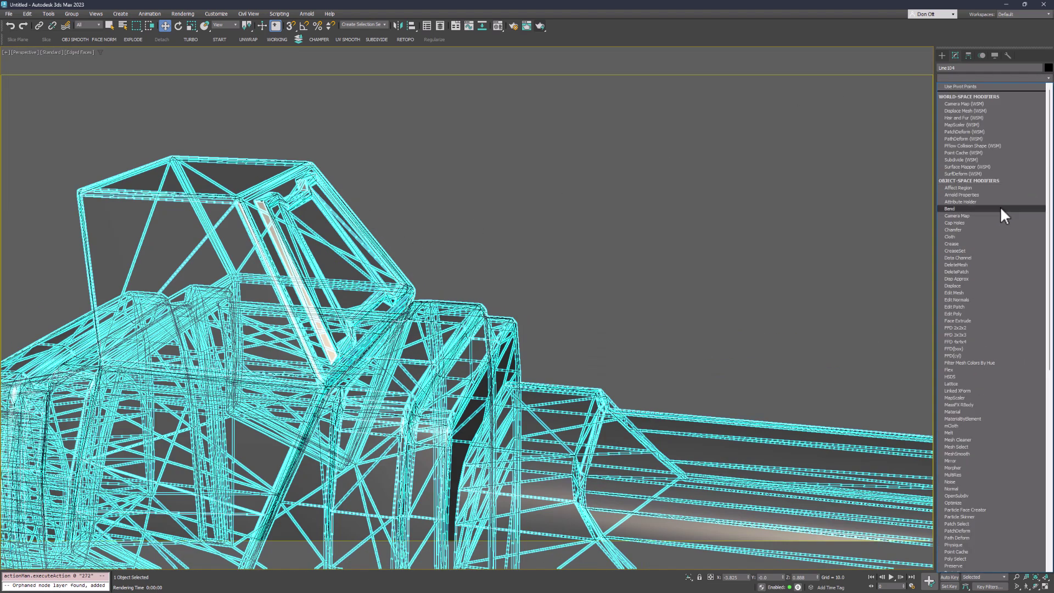
key("p")
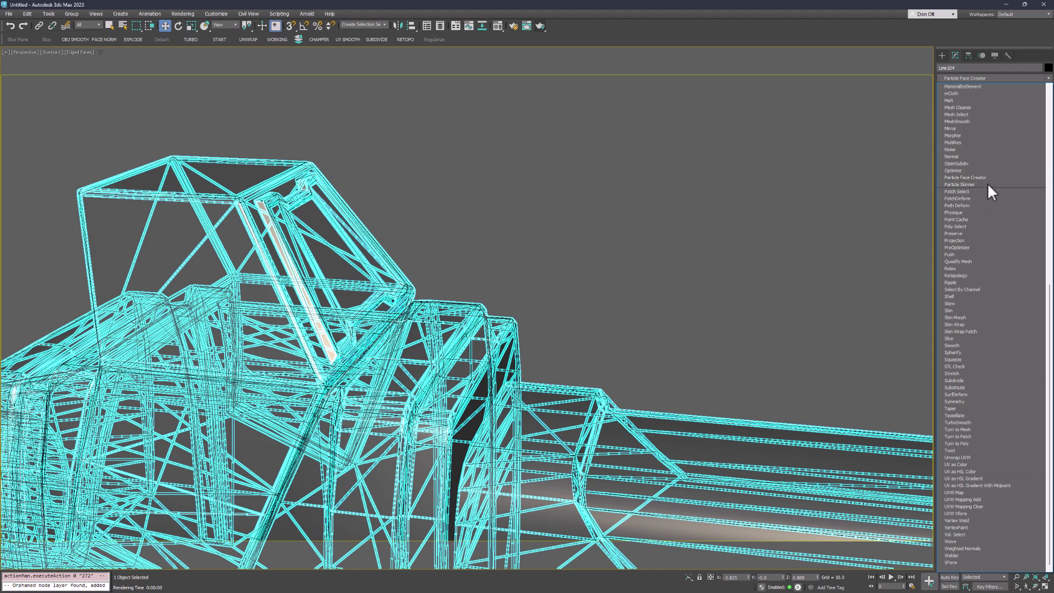
left_click(971, 254)
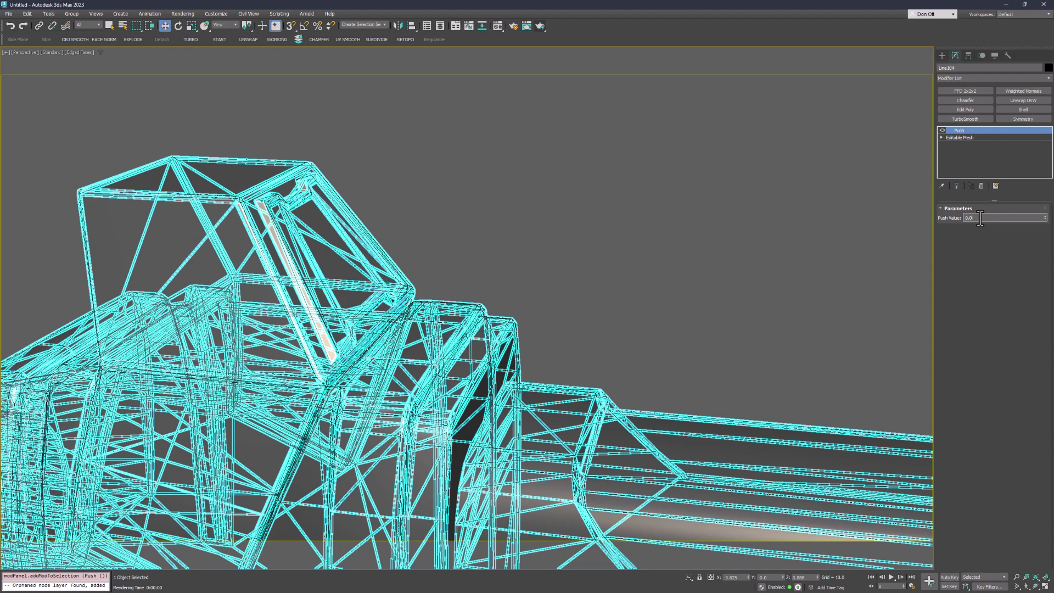
Set the Push modifier's Push Value to 0.02 on the wireframe copy.
key("Return")
type(".")
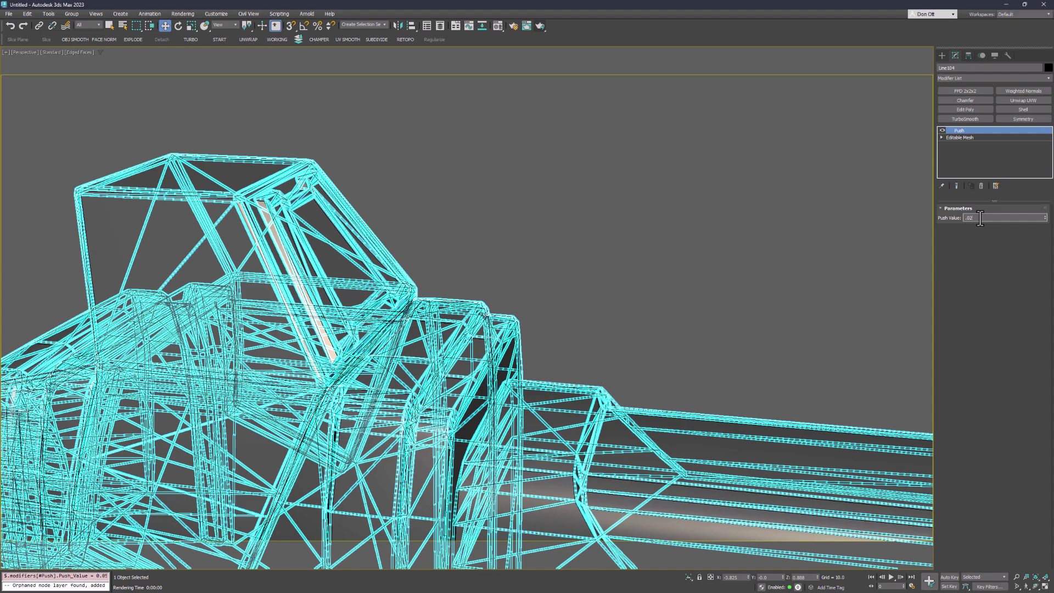
key("Return")
key("F3")
key("F3")
Deselect everything, frame the whole gun, render the perspective view and close the rendered image.
left_click(591, 319)
key("z")
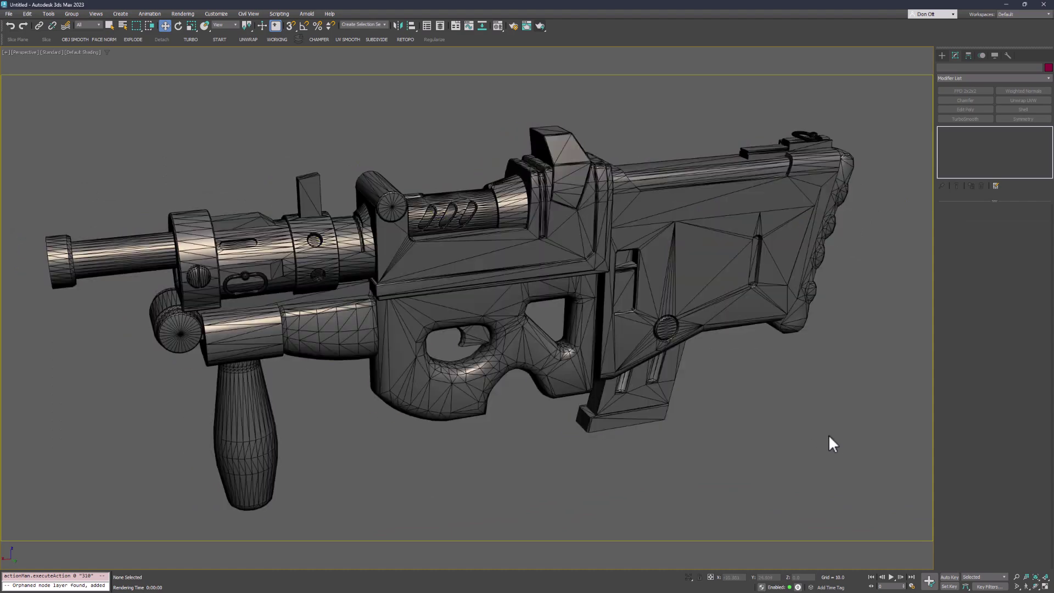
left_click(540, 26)
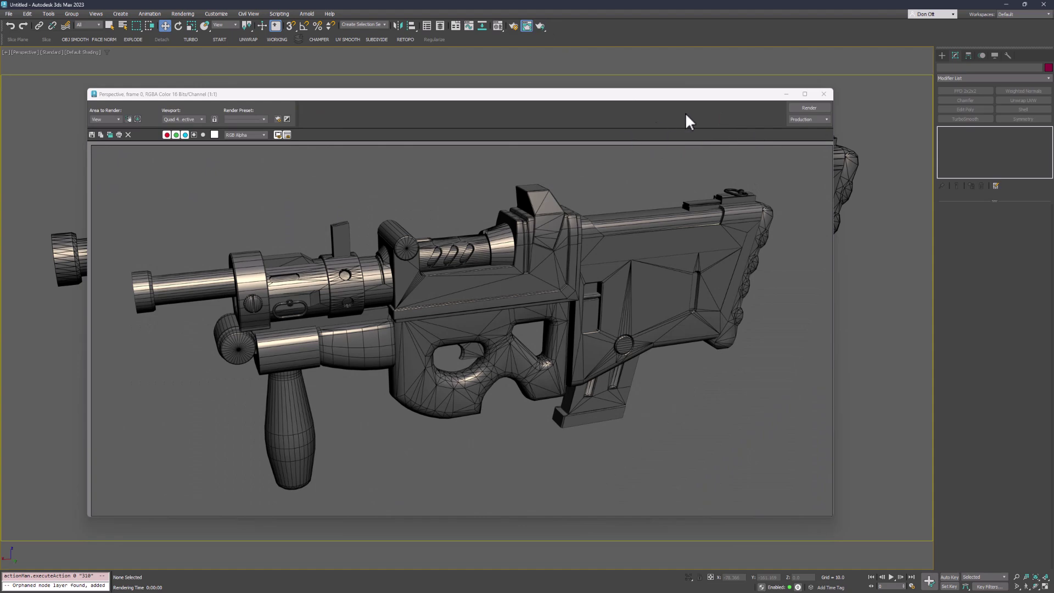
key("Escape")
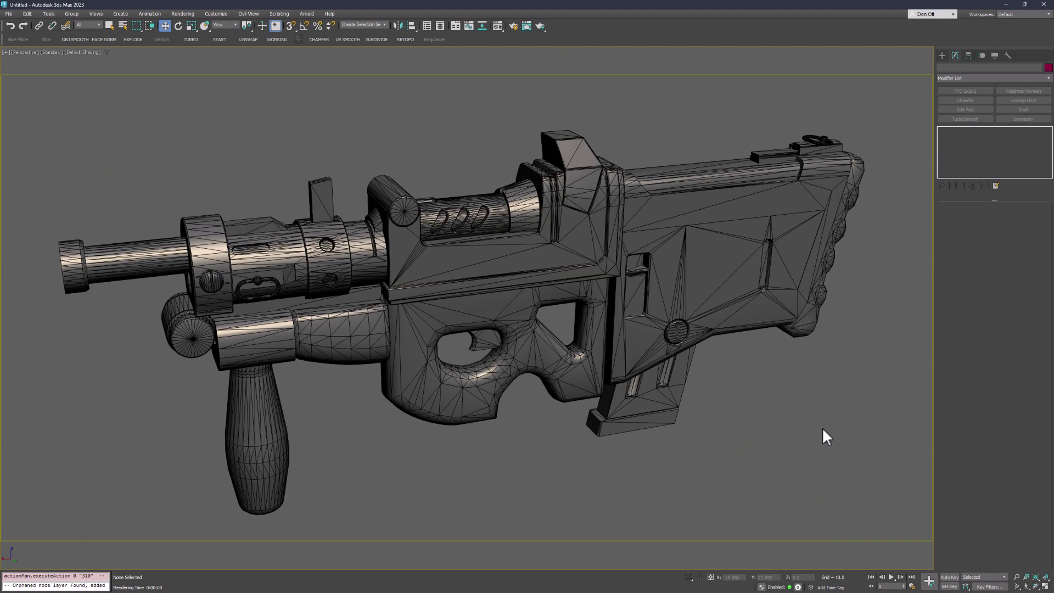
Set the render output width to 2200 with the image aspect locked, and close the render settings.
left_click(513, 26)
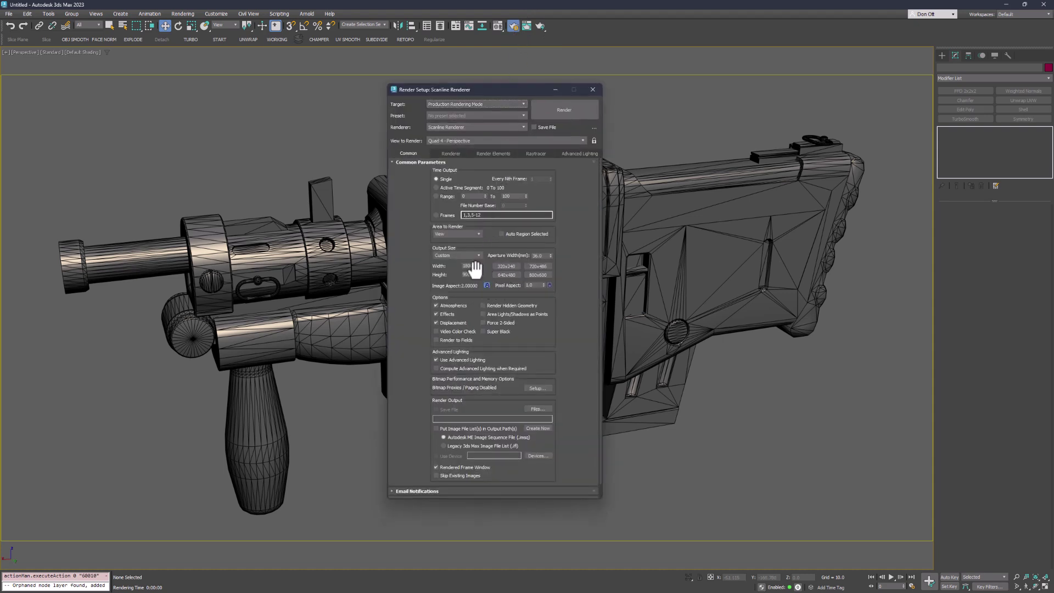
double_click(473, 266)
type("200")
type("2")
left_click(592, 89)
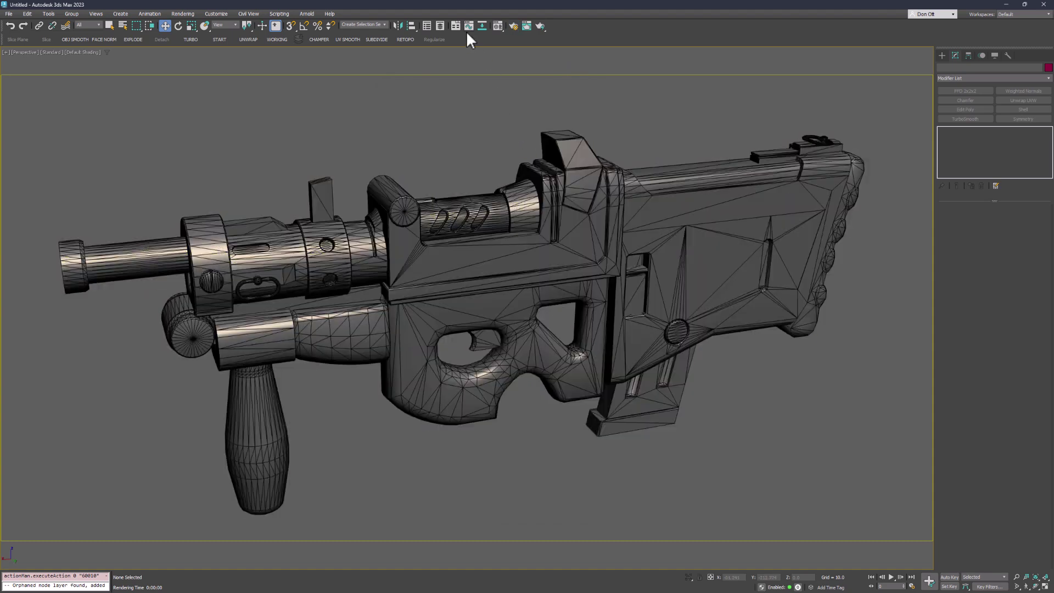
Unlock the image aspect, set the render output height to 1200 and close the render settings.
left_click(513, 26)
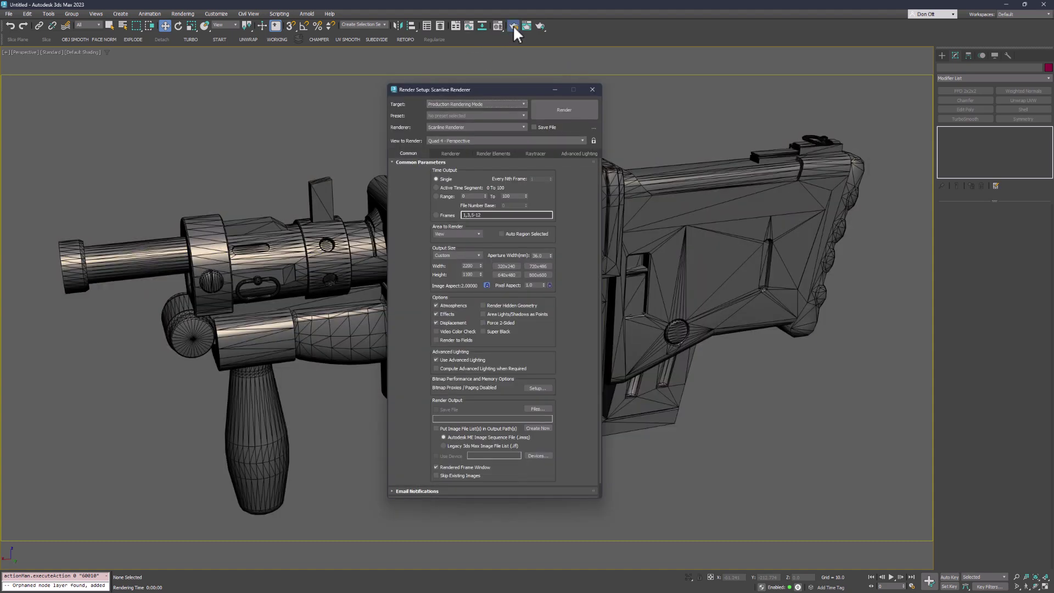
double_click(469, 274)
type("1200")
key("Return")
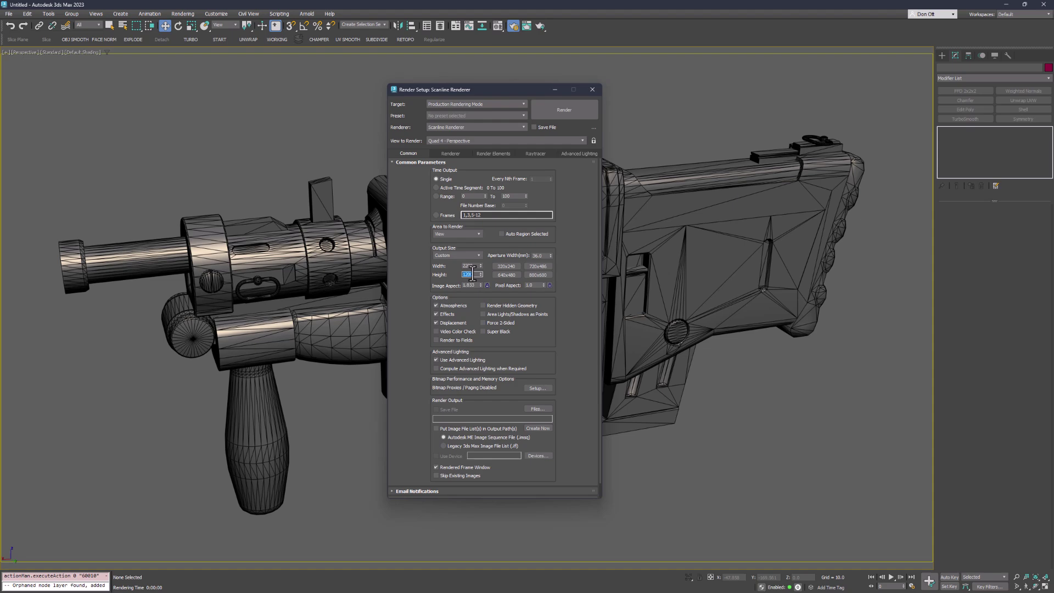
left_click(592, 90)
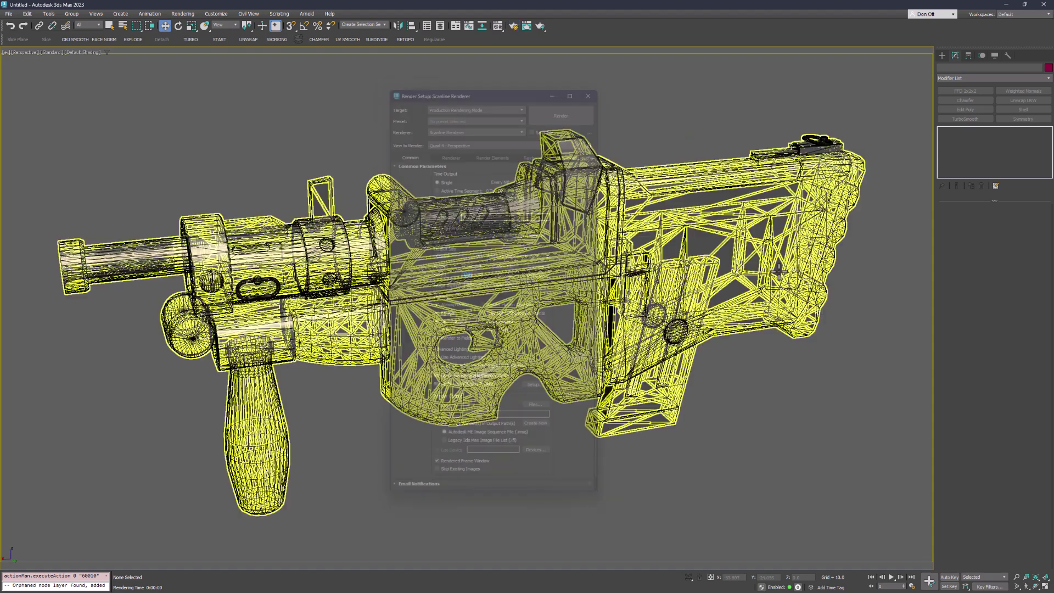
Centre the gun in the perspective view, render it and move the rendered image window so the whole picture fits on screen.
mouse_move(844, 465)
middle_mouse_down()
mouse_move(834, 451)
mouse_move(848, 454)
mouse_move(833, 451)
middle_mouse_up()
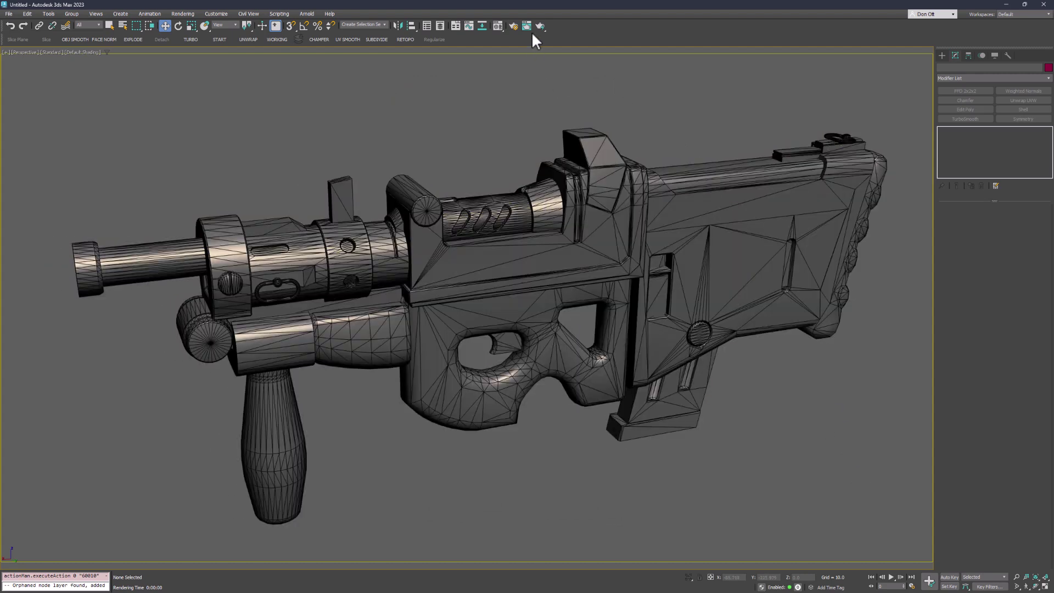
left_click(538, 28)
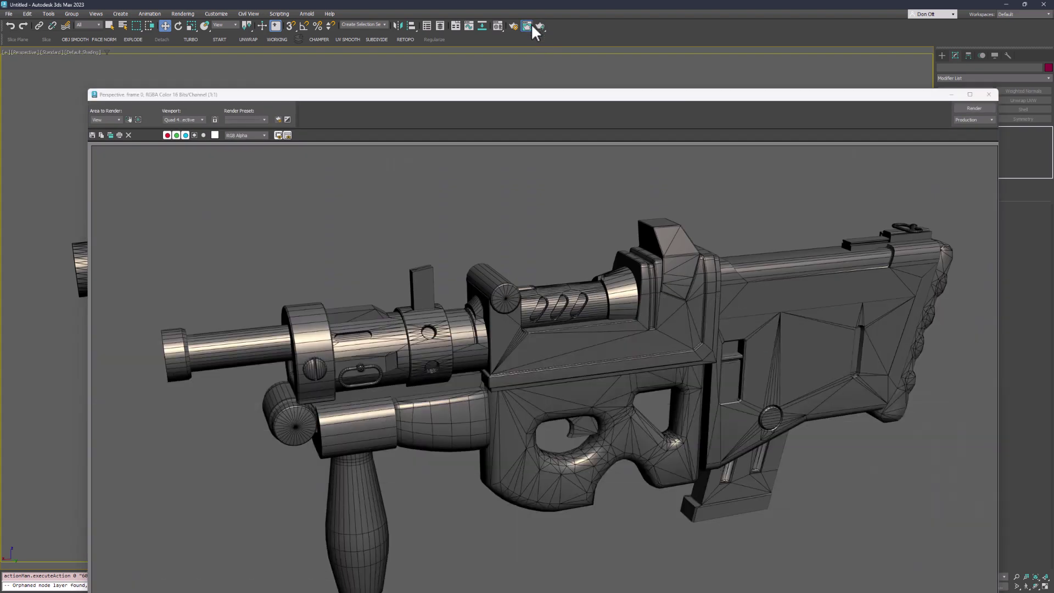
left_click_drag(516, 98, 446, 36)
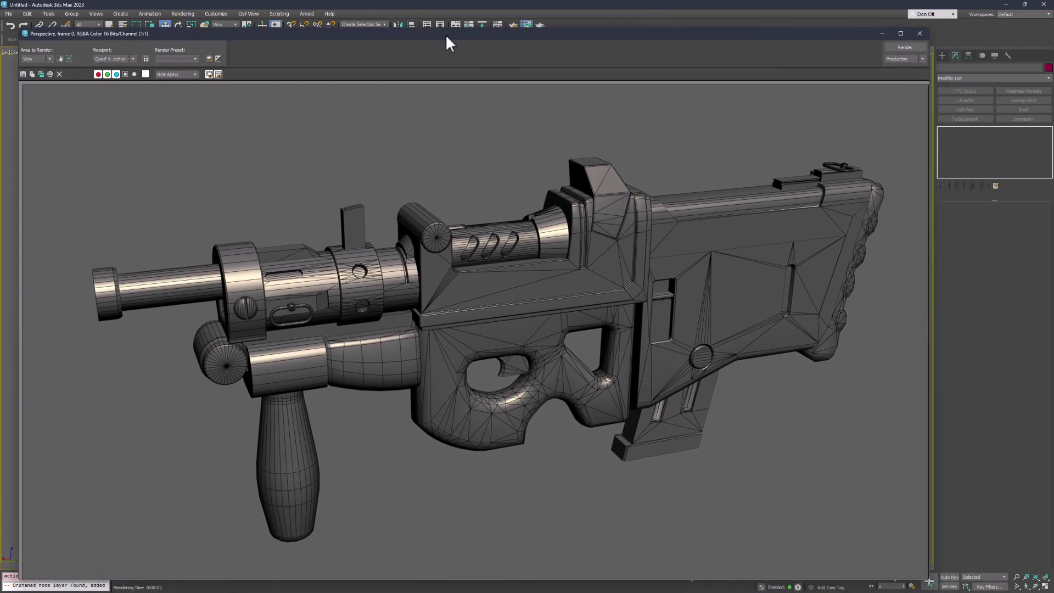